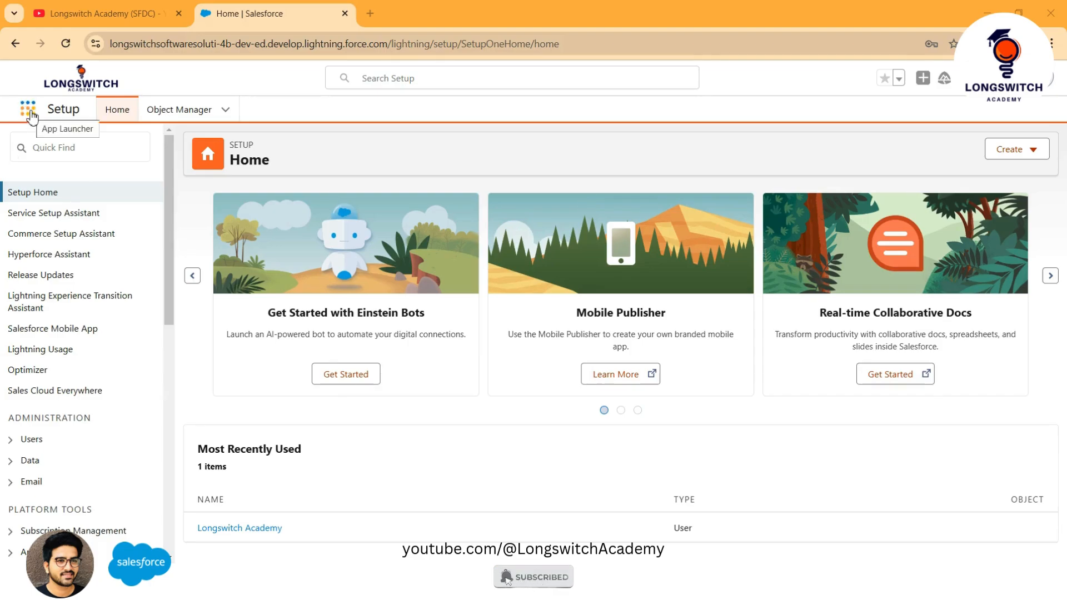
- Search the App Launcher for "home" and open the Home item to review the Seller Home page
left_click(31, 114)
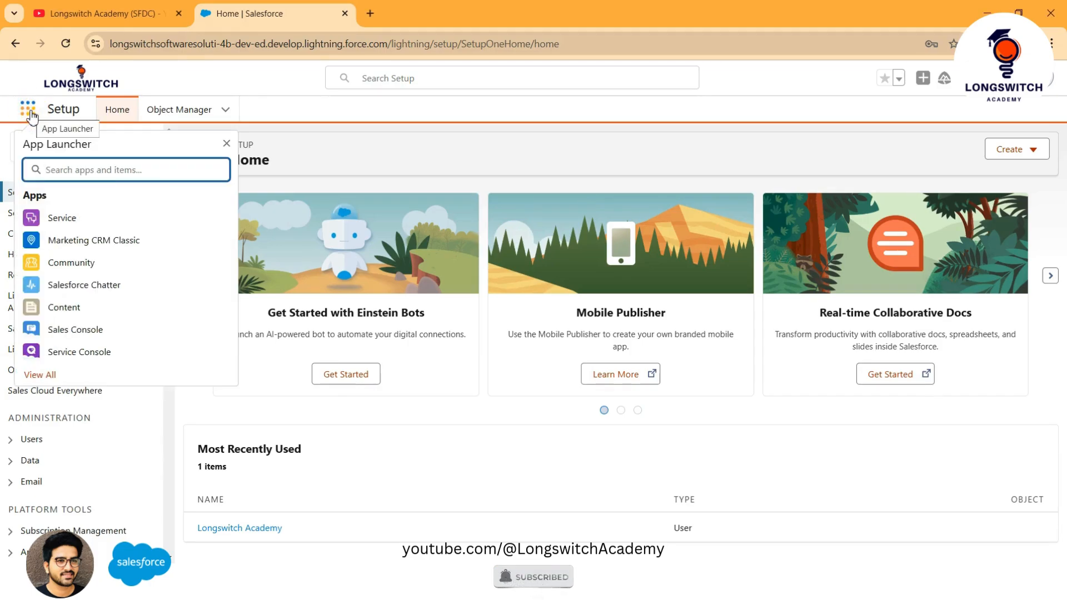
type("home")
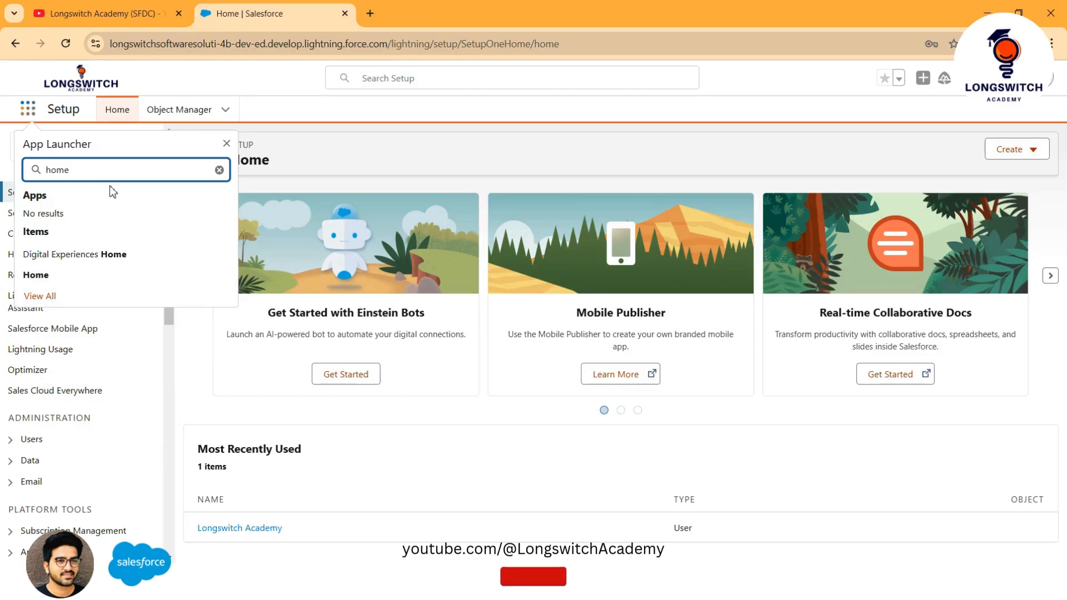
key("super+shift+h")
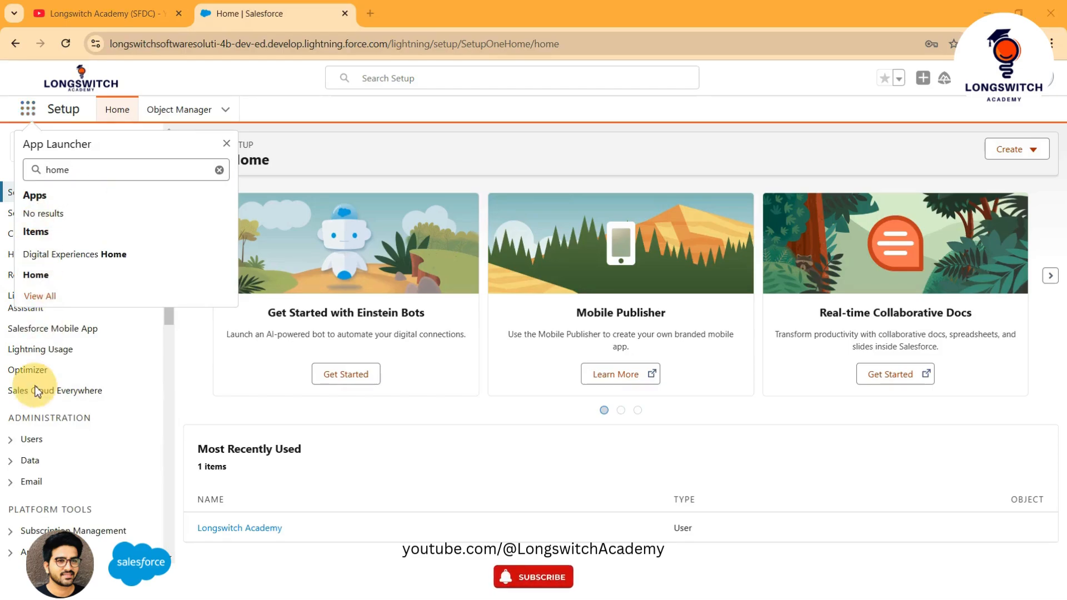
left_click(34, 276)
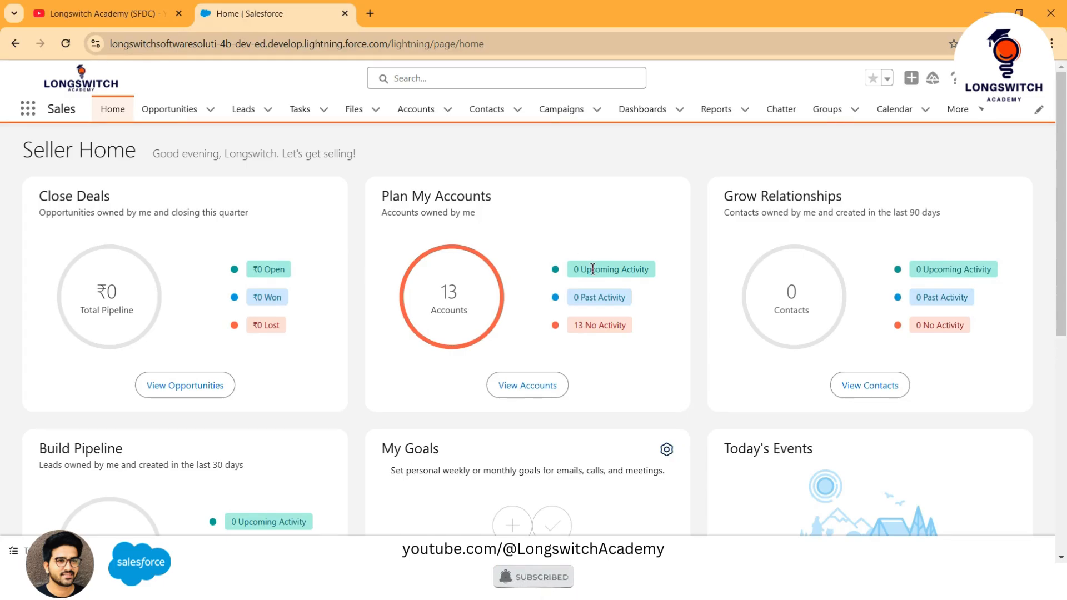
scroll(590, 272, "down", 1)
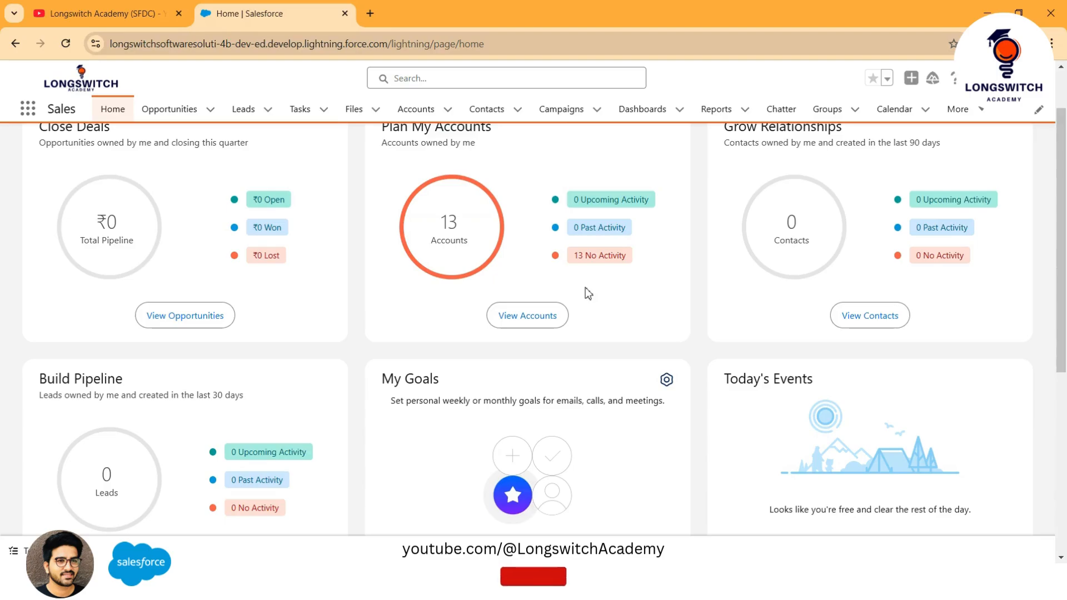
scroll(585, 288, "up", 2)
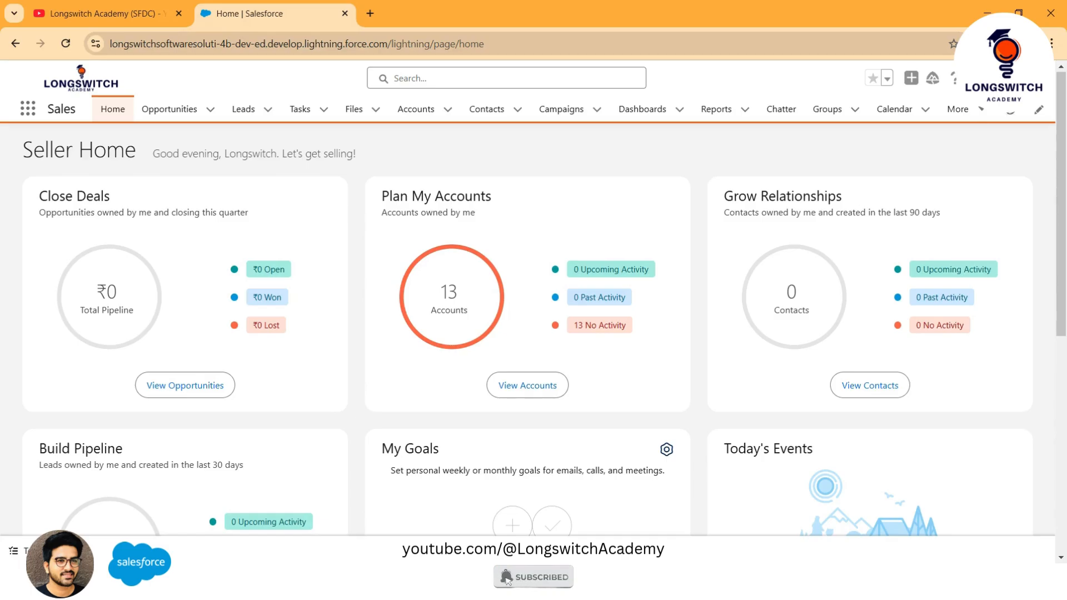
- Open the Seller Home page for editing, dismiss the Spring '21 notice, and examine its layout before leaving the builder
left_click(978, 78)
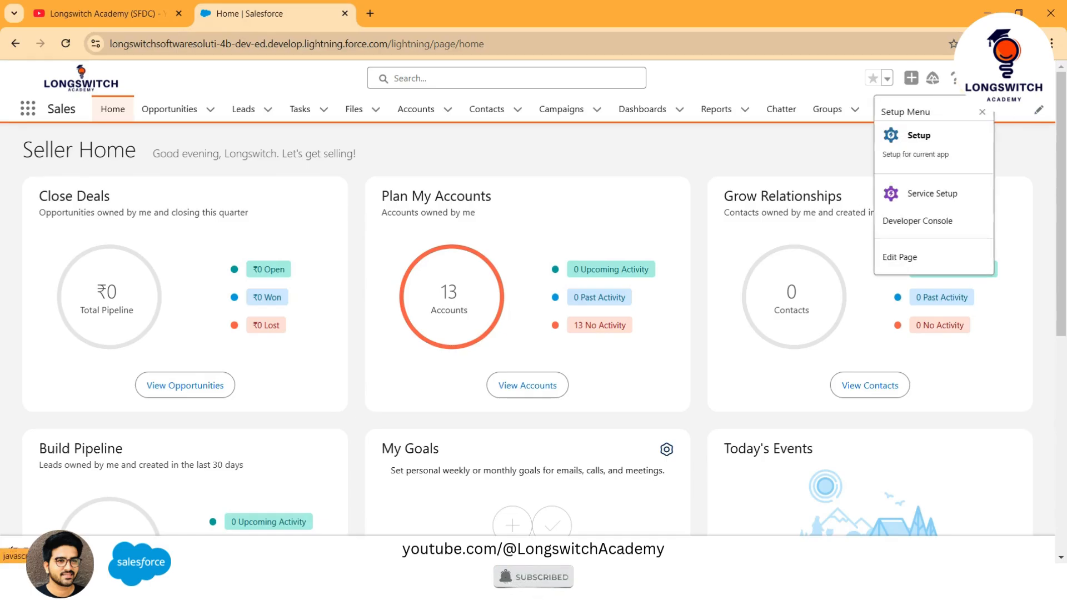
left_click(917, 257)
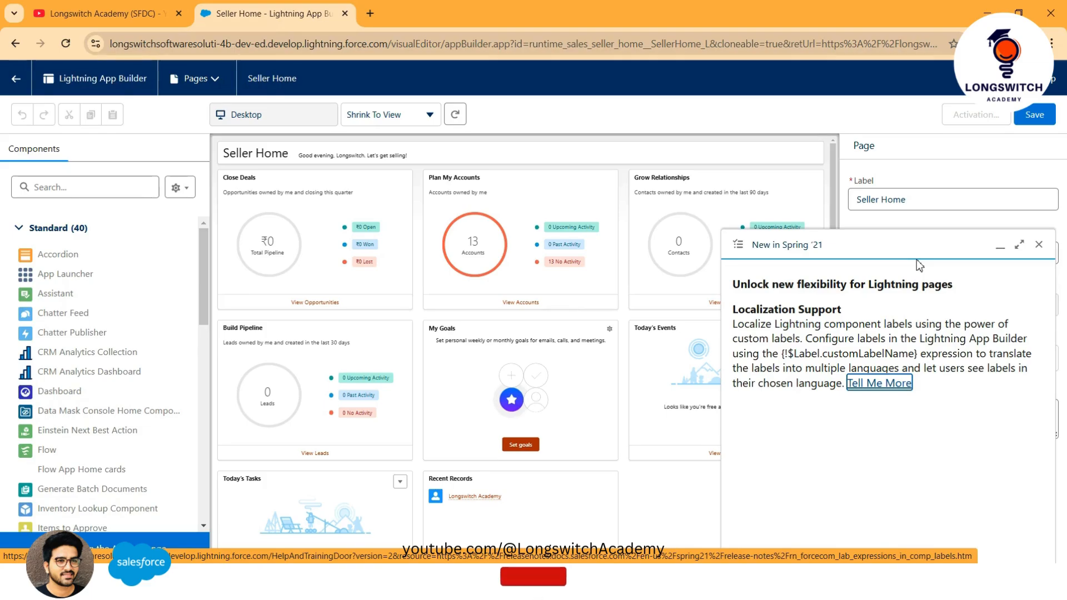
left_click(1038, 245)
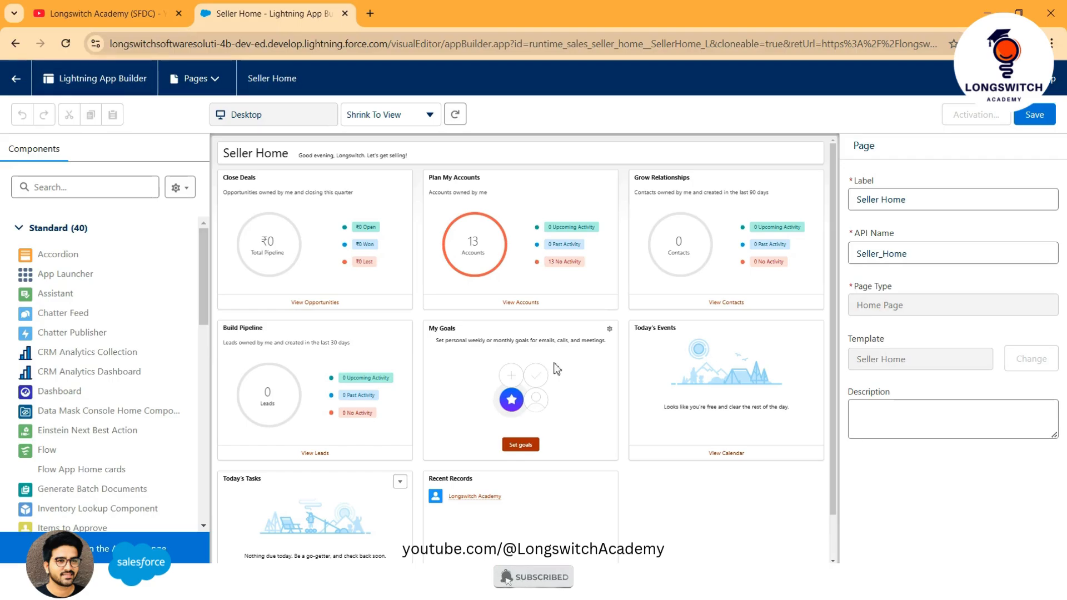
scroll(389, 250, "down", 2)
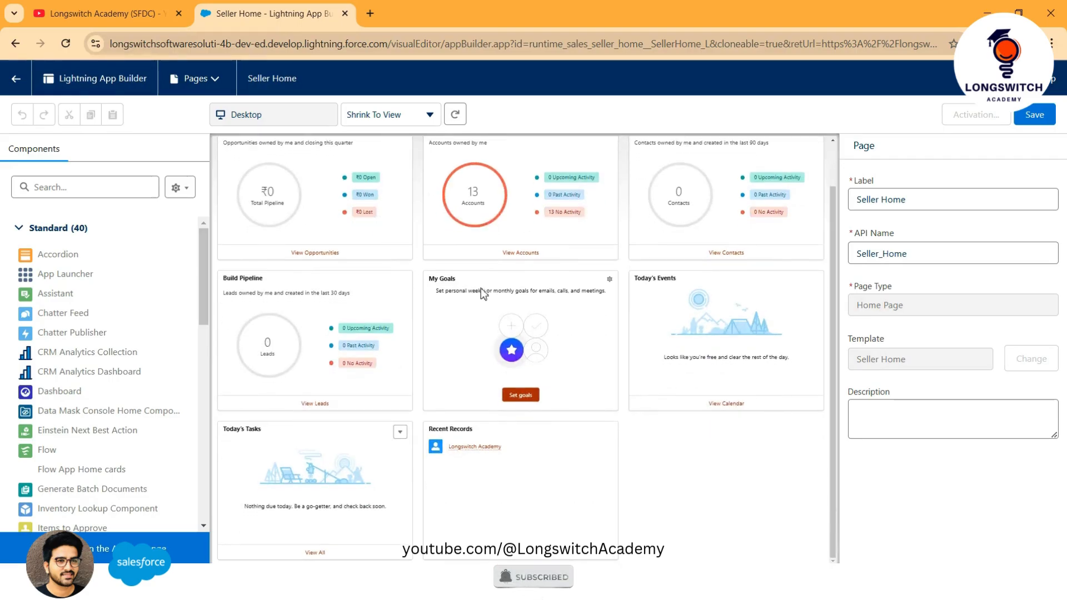
scroll(482, 288, "up", 2)
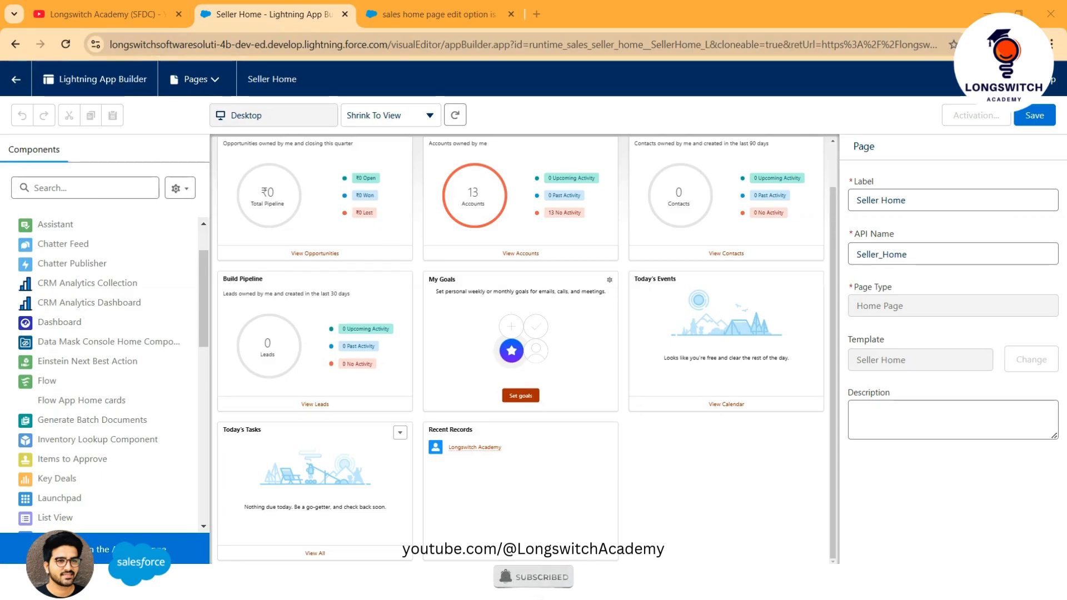
left_click(19, 88)
left_click(599, 134)
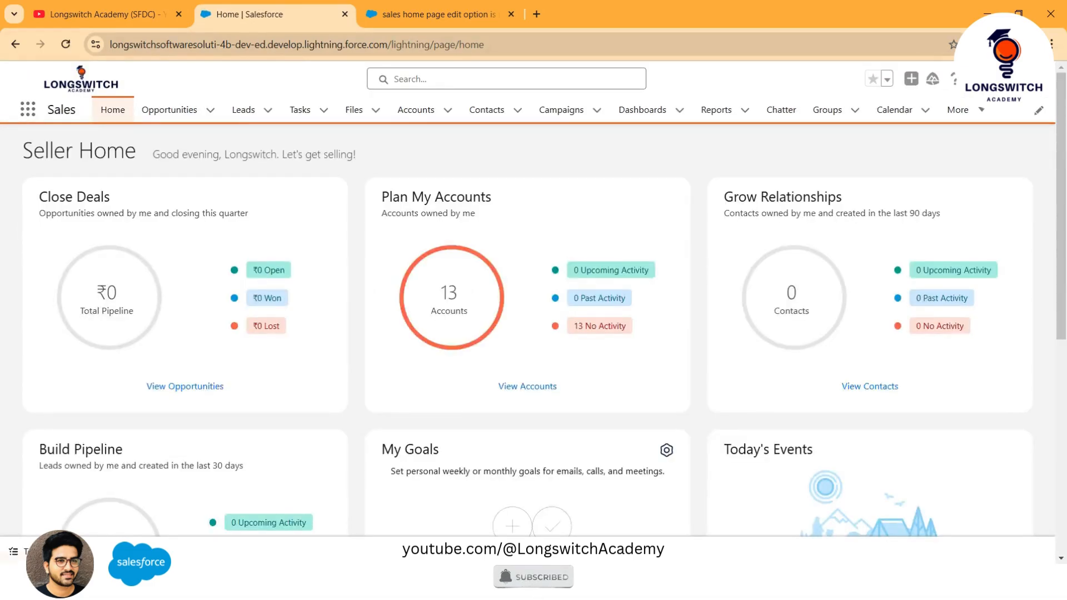
- Open Setup for the current app, search it for "home", and open the Home feature settings
left_click(971, 79)
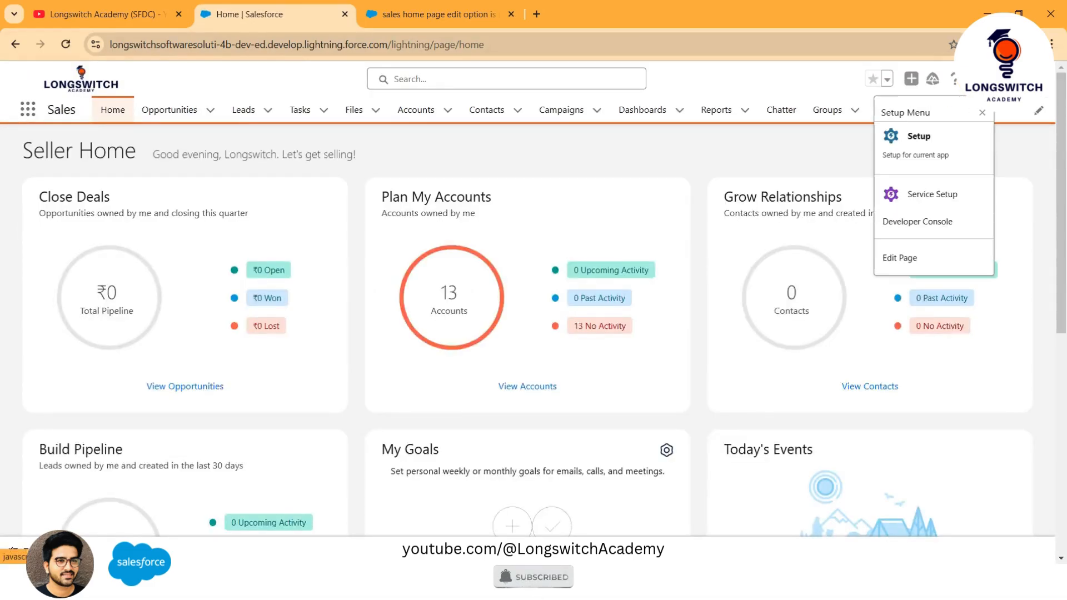
left_click(932, 140)
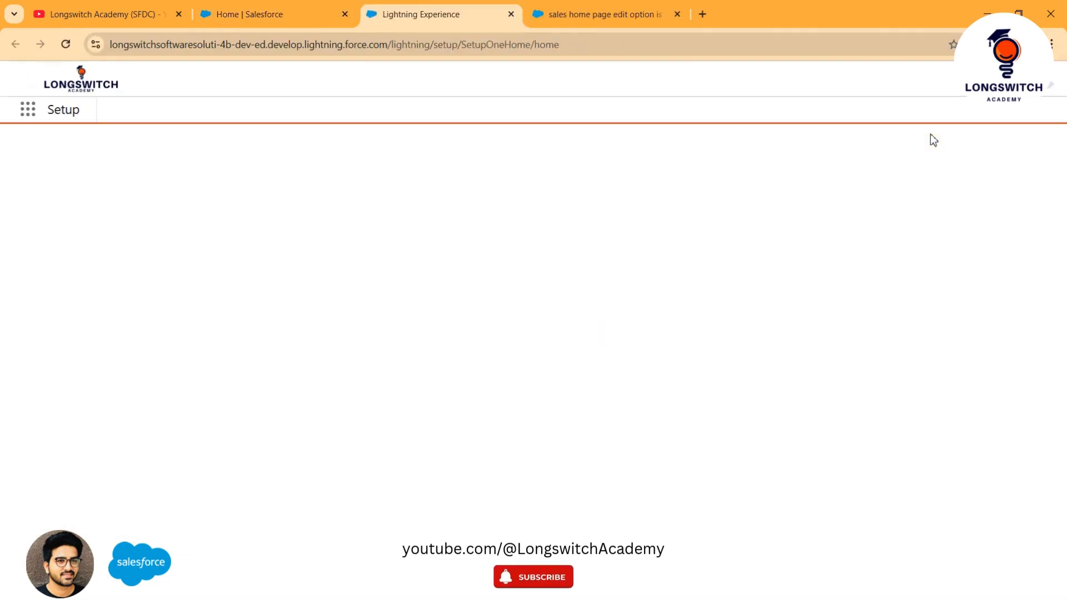
left_click(676, 14)
left_click(71, 147)
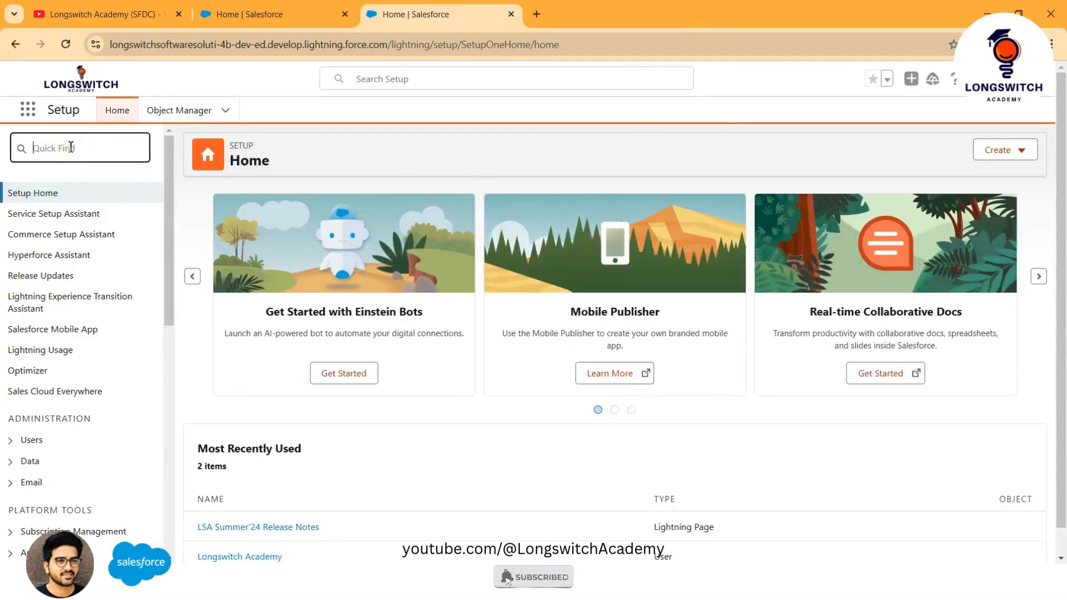
type("home")
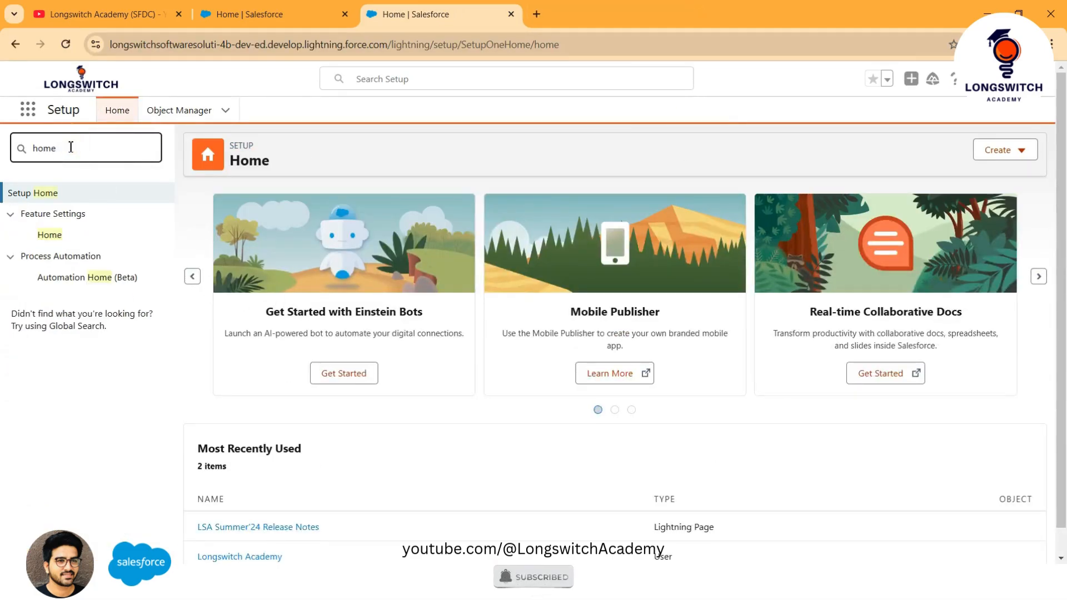
left_click(59, 236)
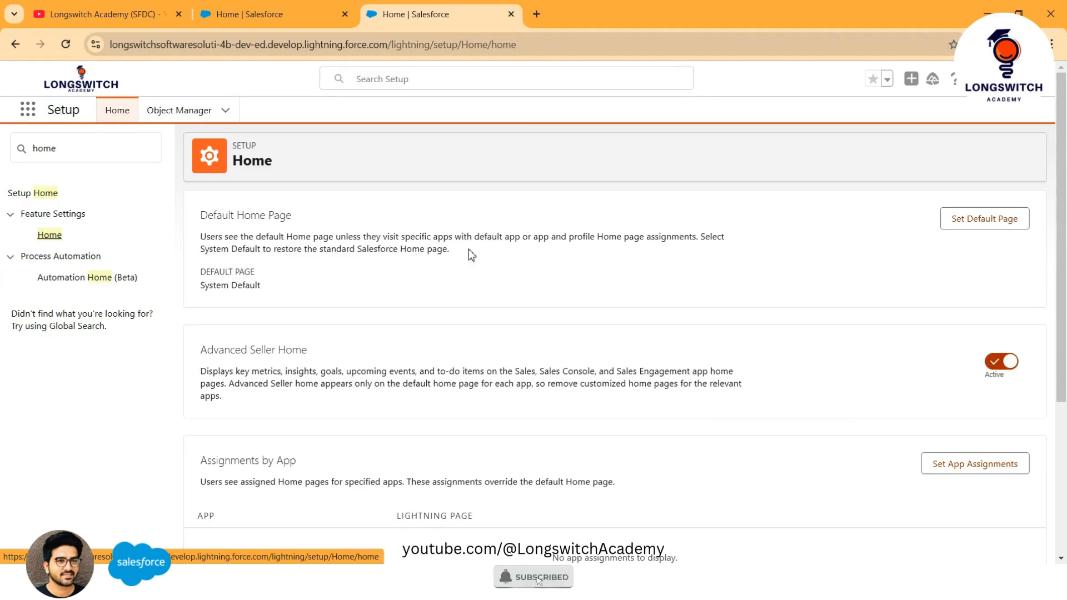
- Review the Home settings and deactivate Advanced Seller Home
scroll(470, 255, "down", 1)
scroll(470, 254, "down", 1)
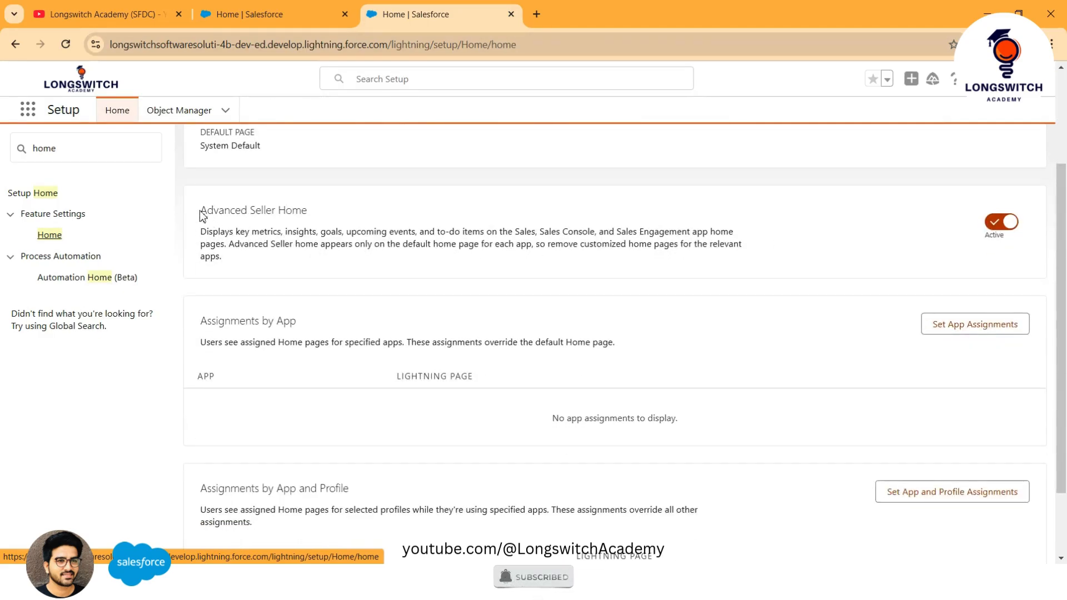
scroll(202, 219, "up", 2)
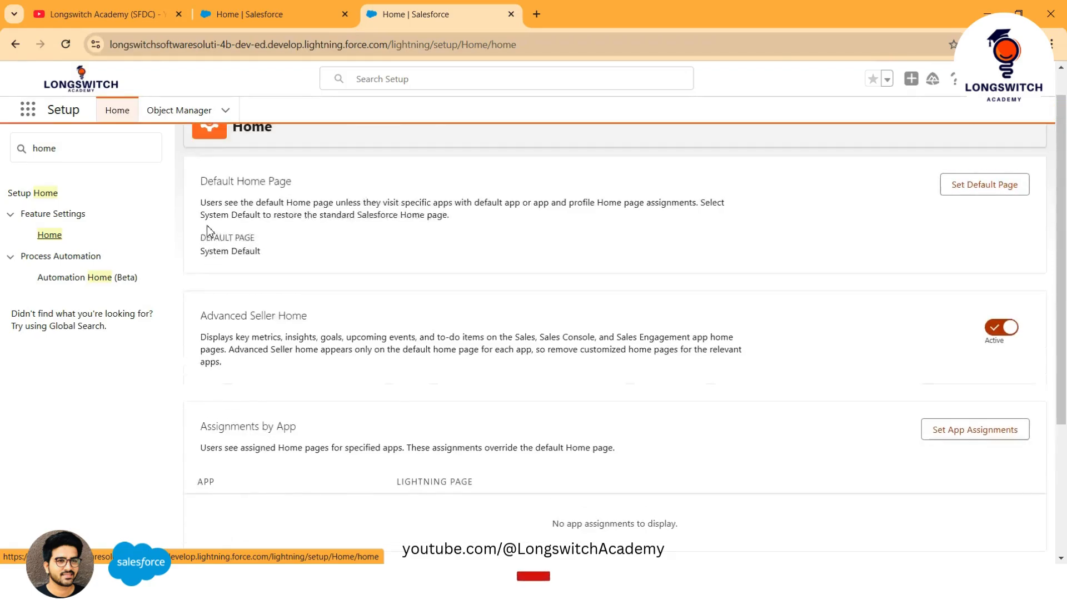
scroll(214, 266, "down", 2)
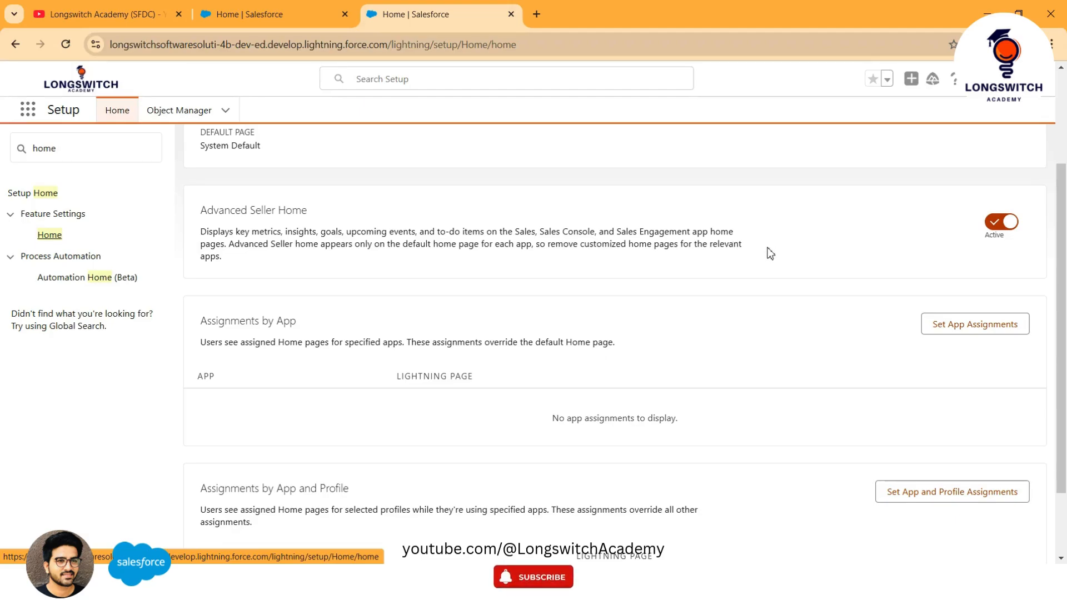
left_click(1013, 228)
scroll(521, 241, "up", 3)
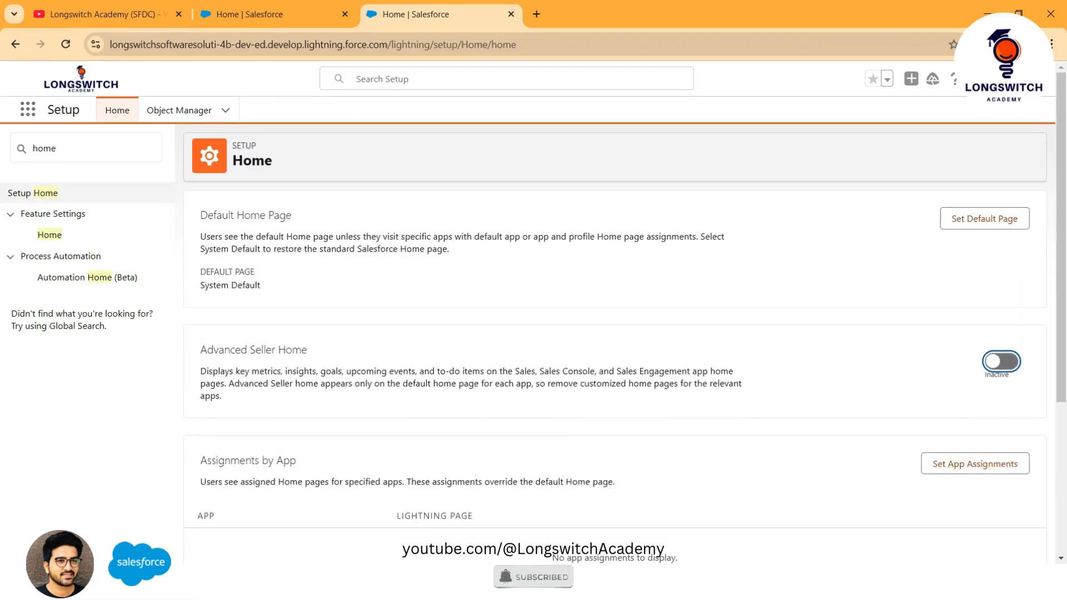
- Find the Home item in the App Launcher, open it, and edit the default Home page in Lightning App Builder
left_click(27, 110)
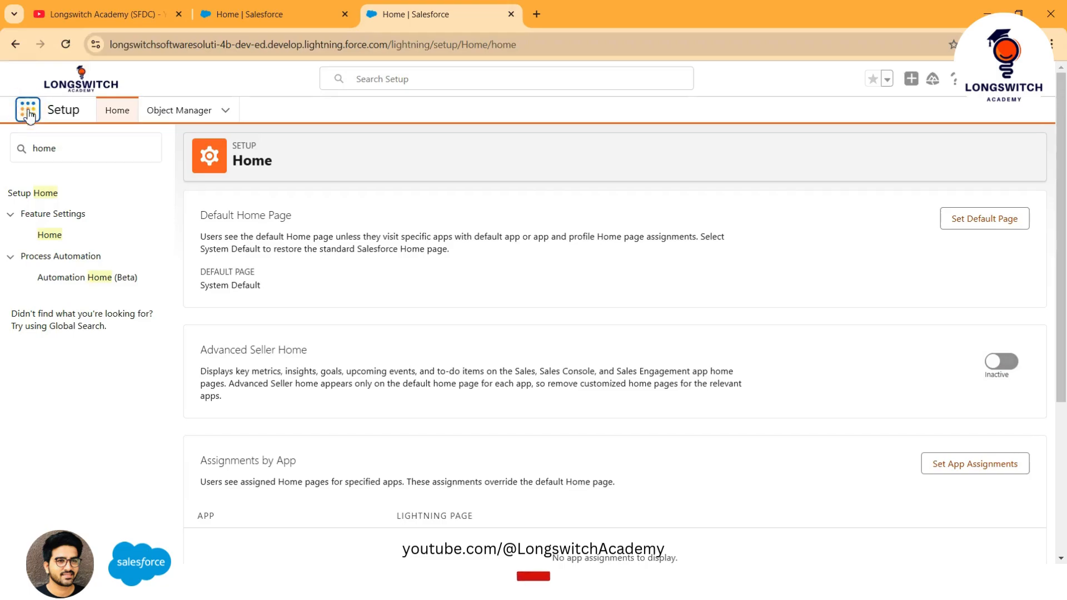
type("home")
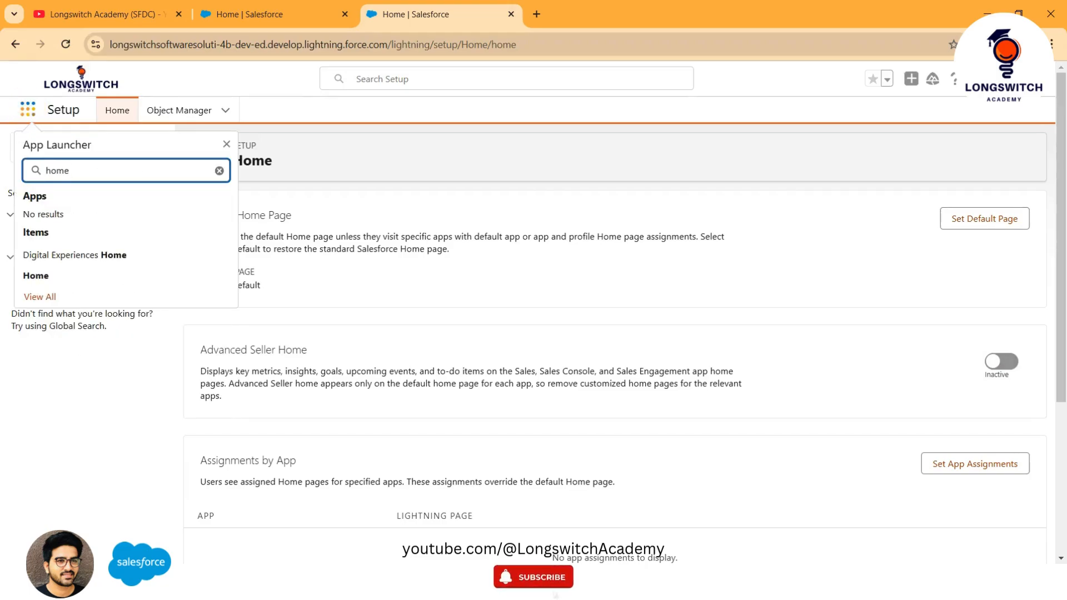
left_click(35, 275)
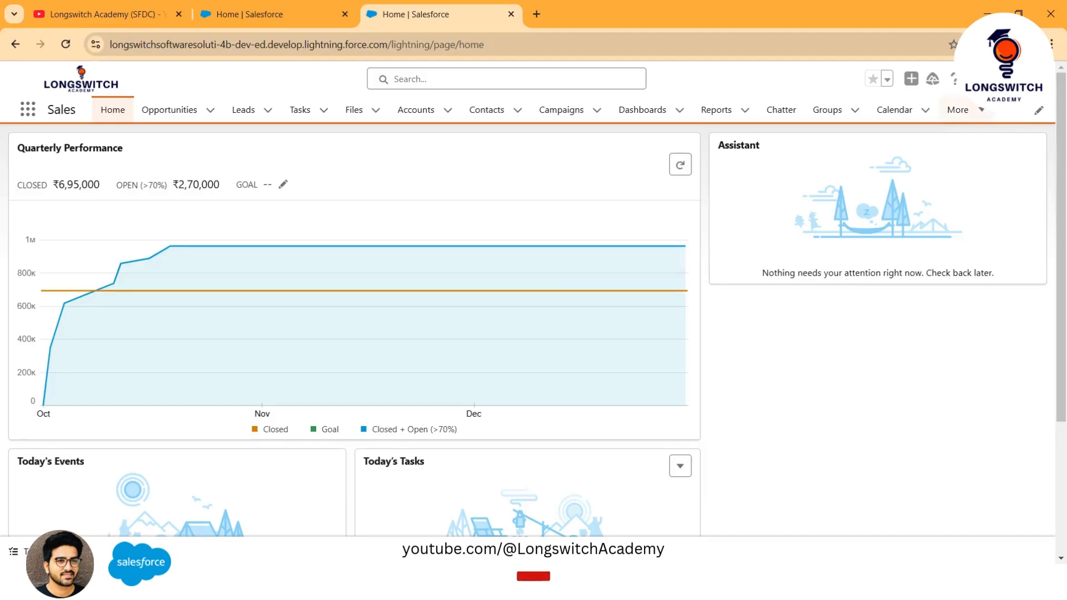
left_click(976, 79)
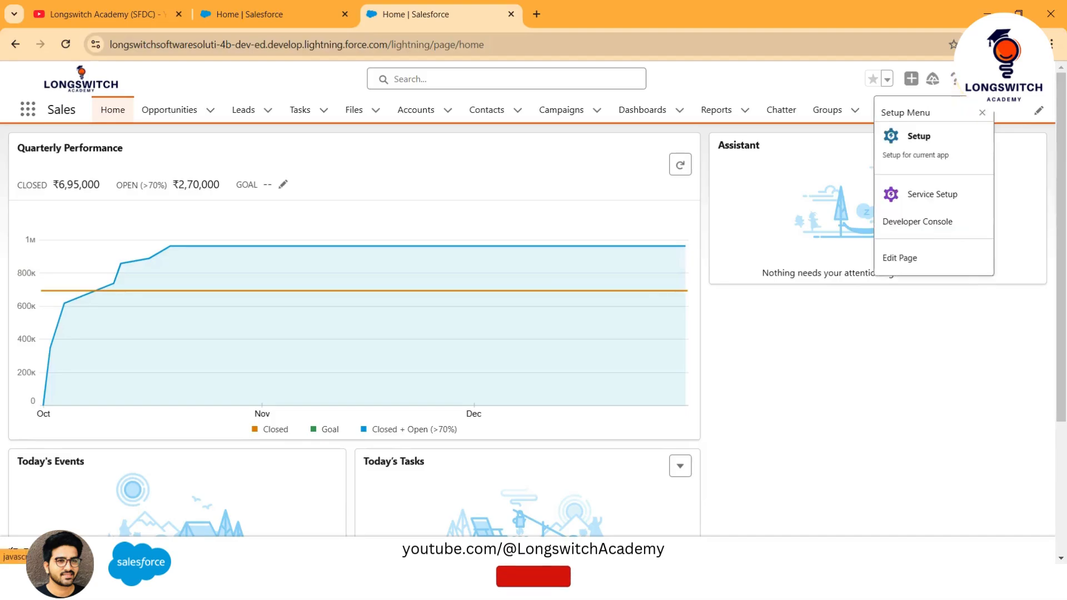
left_click(911, 268)
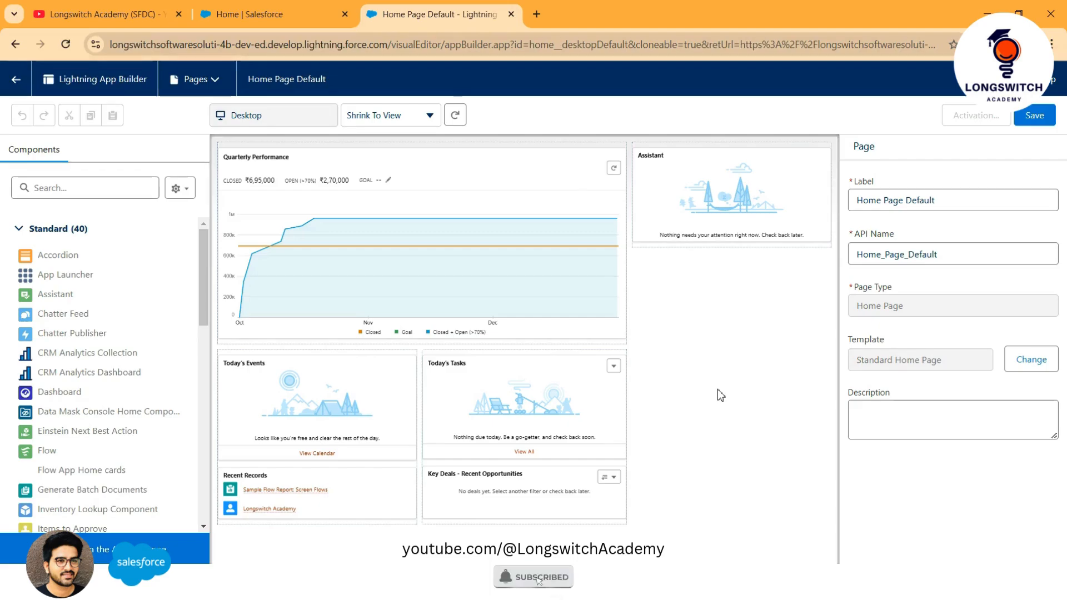
- Browse the standard components and place a Recent Records component directly below the Assistant component
scroll(128, 356, "down", 3)
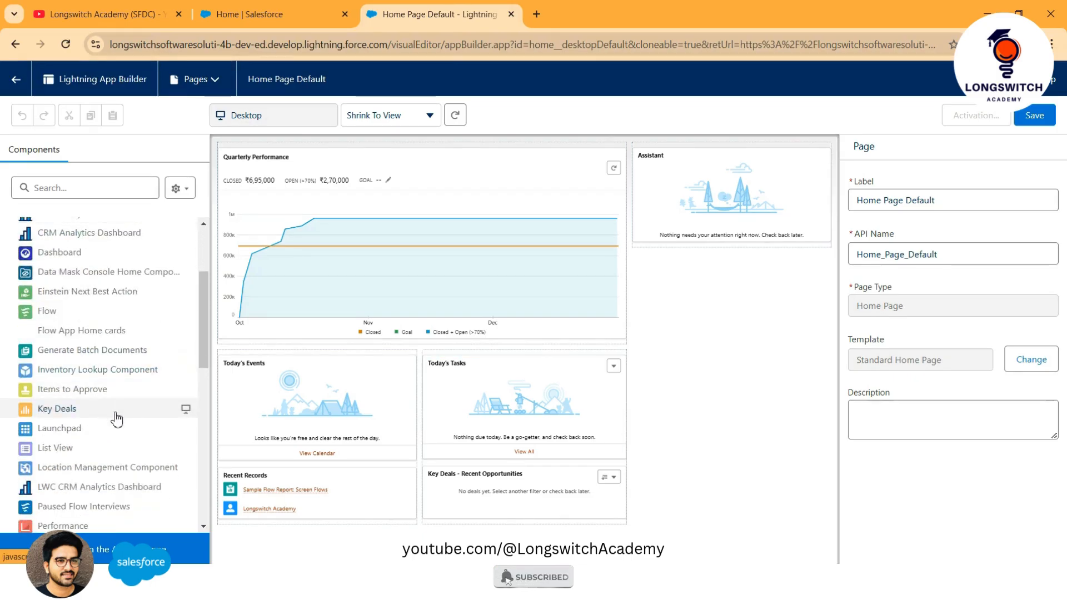
scroll(78, 352, "down", 5)
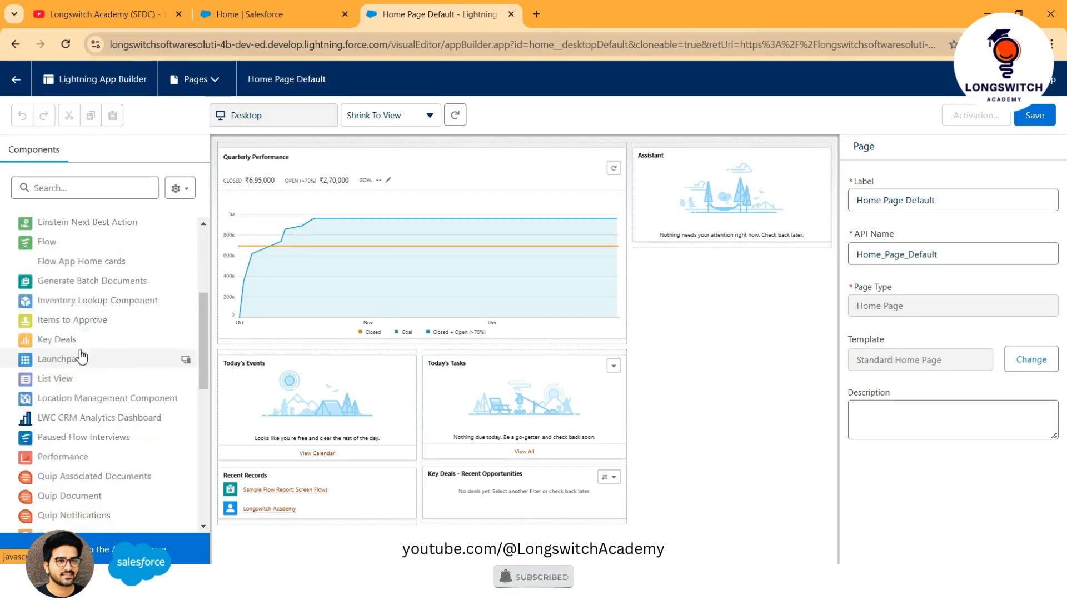
scroll(92, 396, "down", 4)
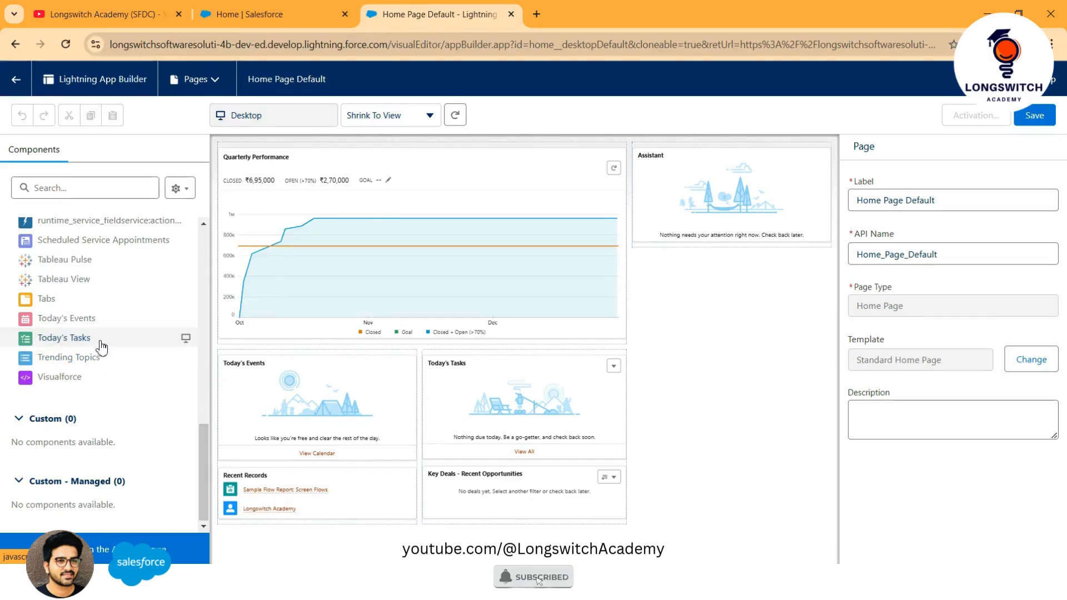
scroll(104, 349, "up", 1)
scroll(104, 349, "up", 3)
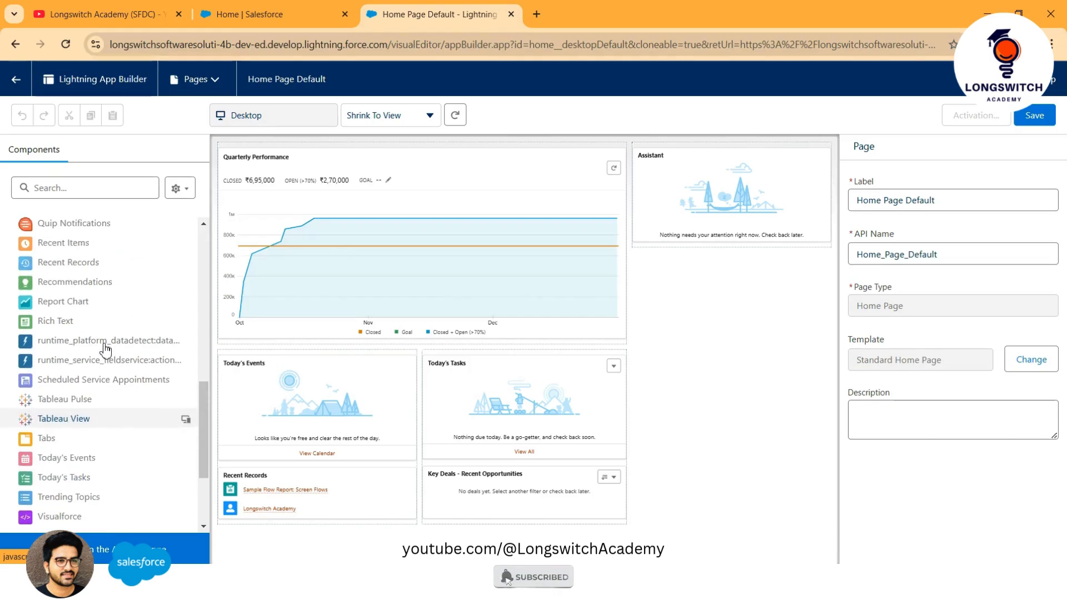
left_click_drag(85, 338, 694, 250)
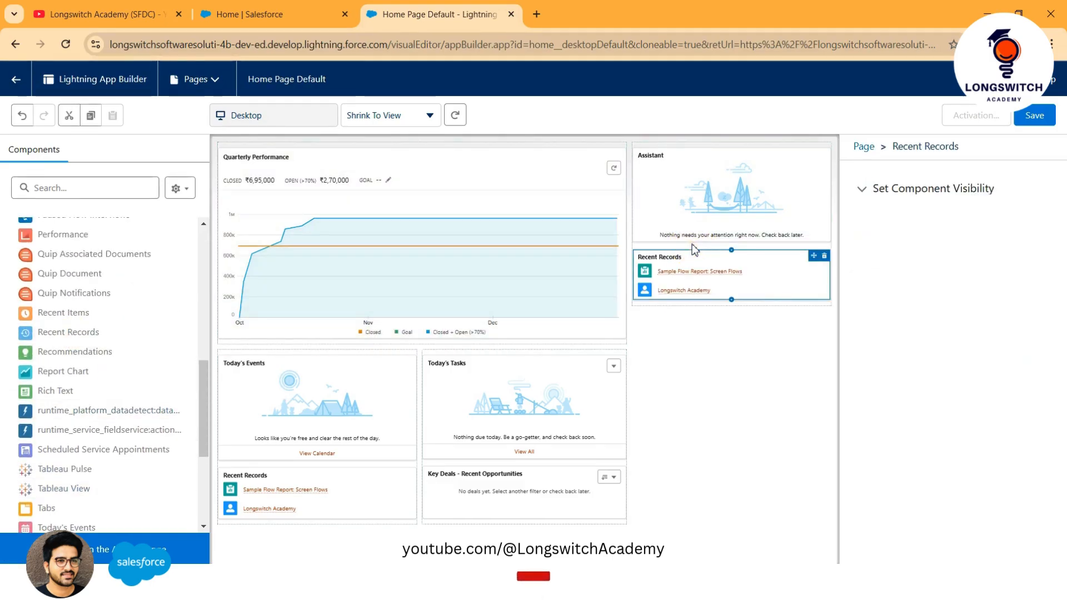
- Start a visibility filter on the Recent Records component below Assistant, check the available field types, and discard the filter
left_click(862, 188)
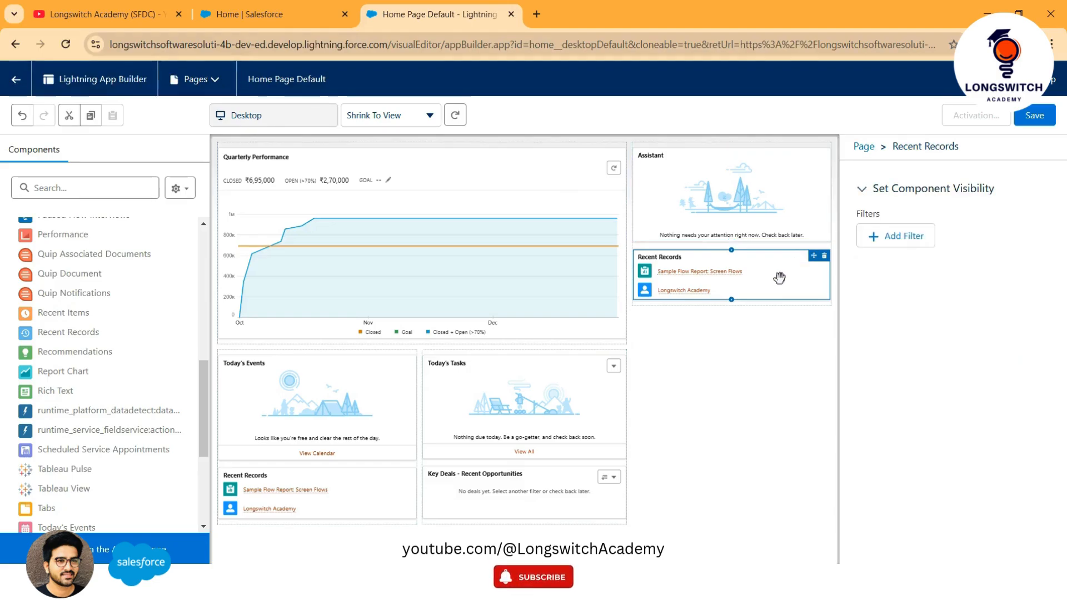
left_click(895, 236)
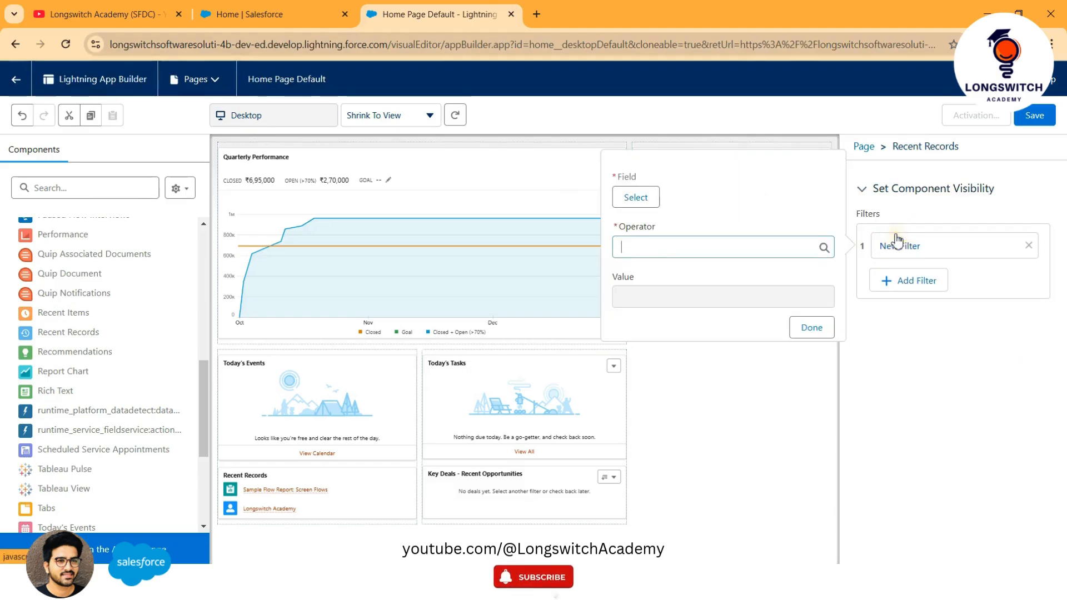
left_click(633, 204)
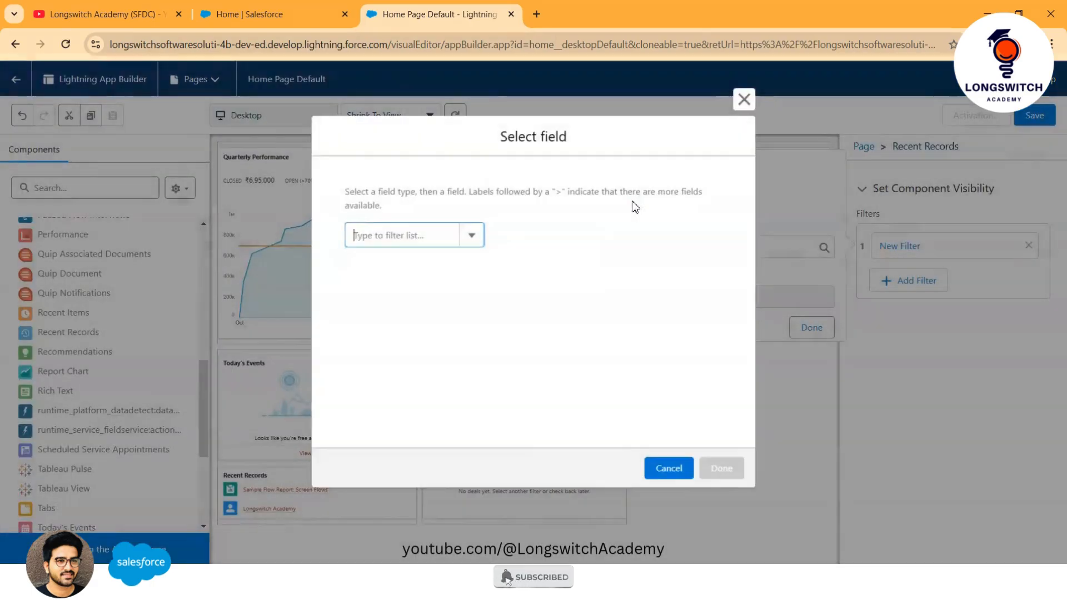
left_click(473, 238)
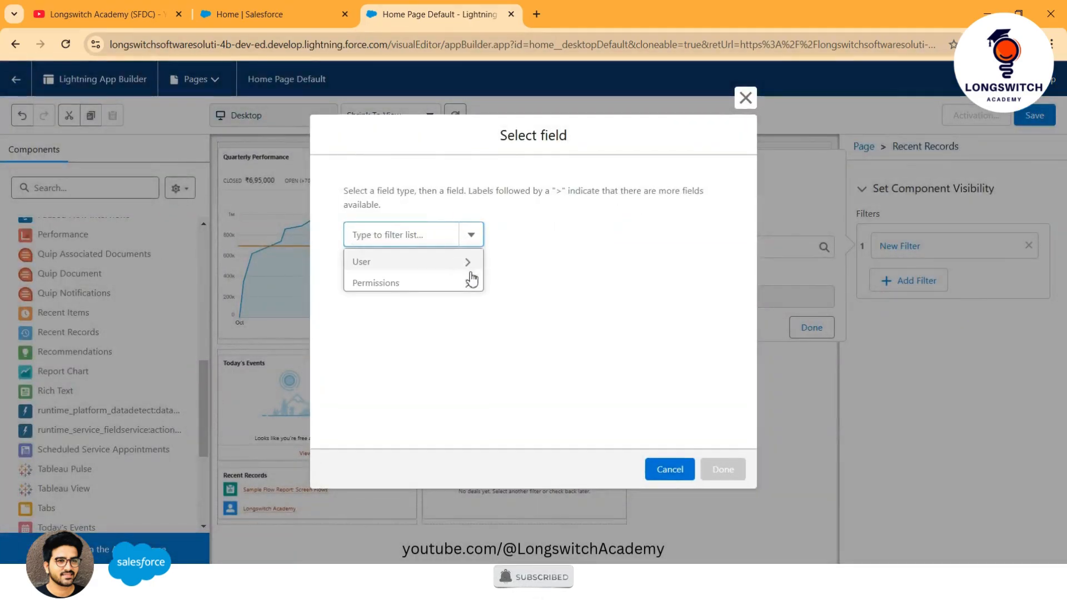
left_click(669, 470)
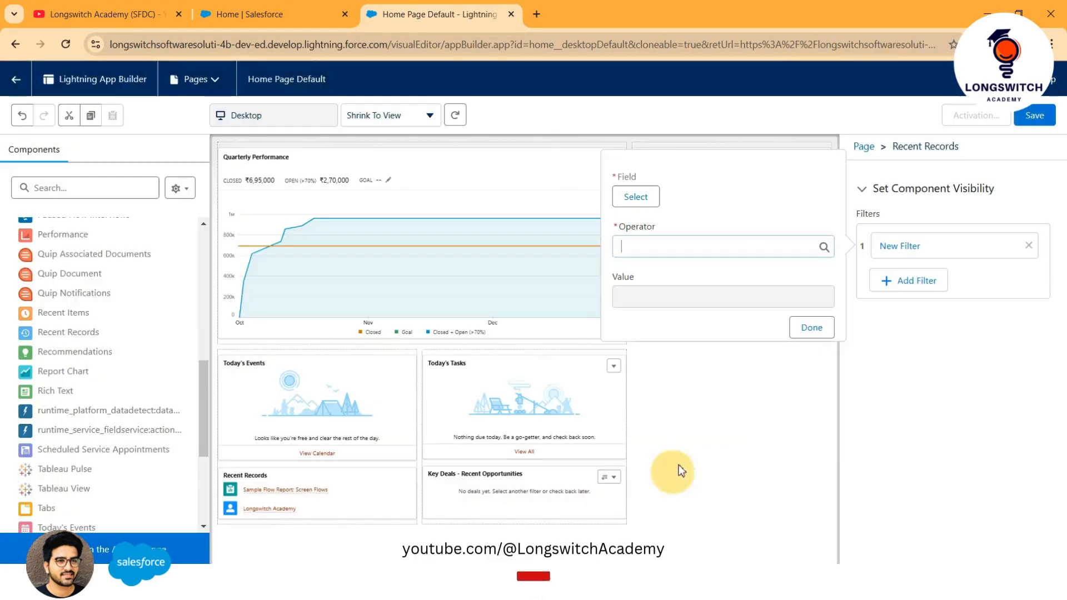
left_click(811, 327)
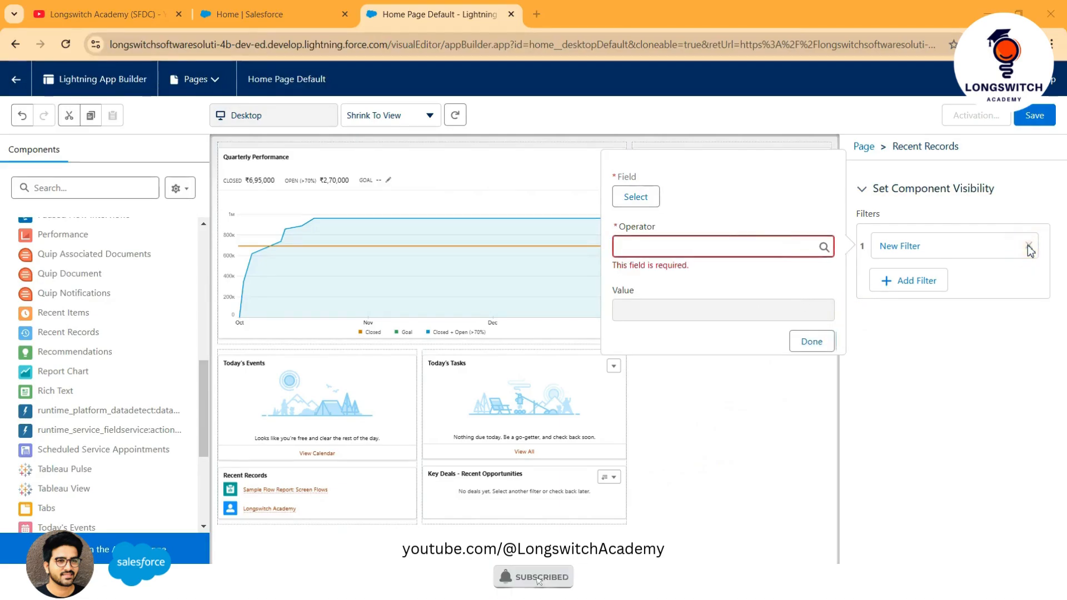
left_click(945, 189)
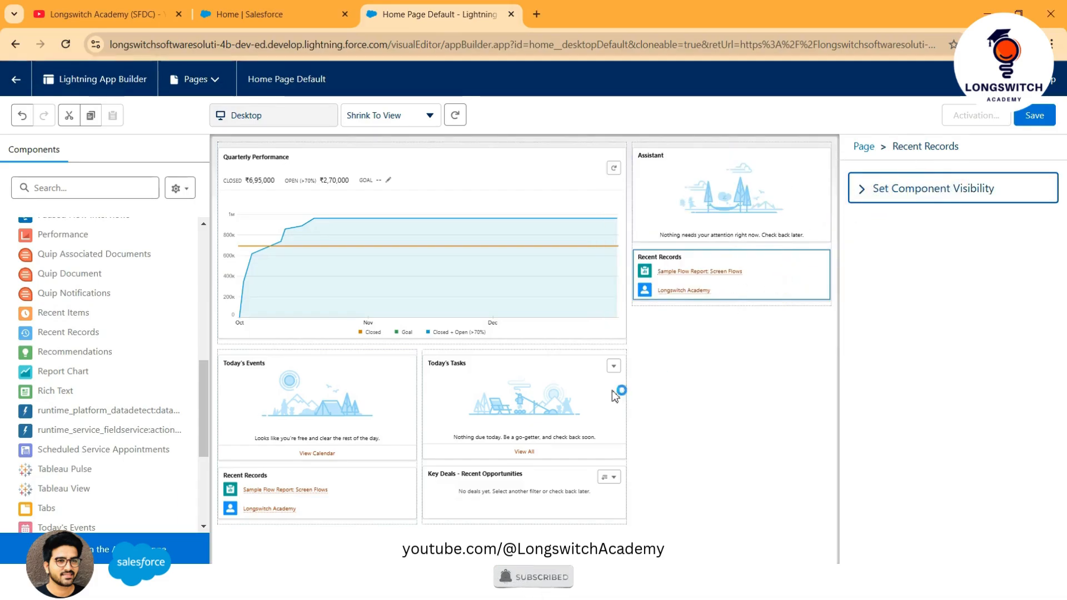
- Replace the Recent Records component below Today's Events with a Recent Items component
left_click(370, 472)
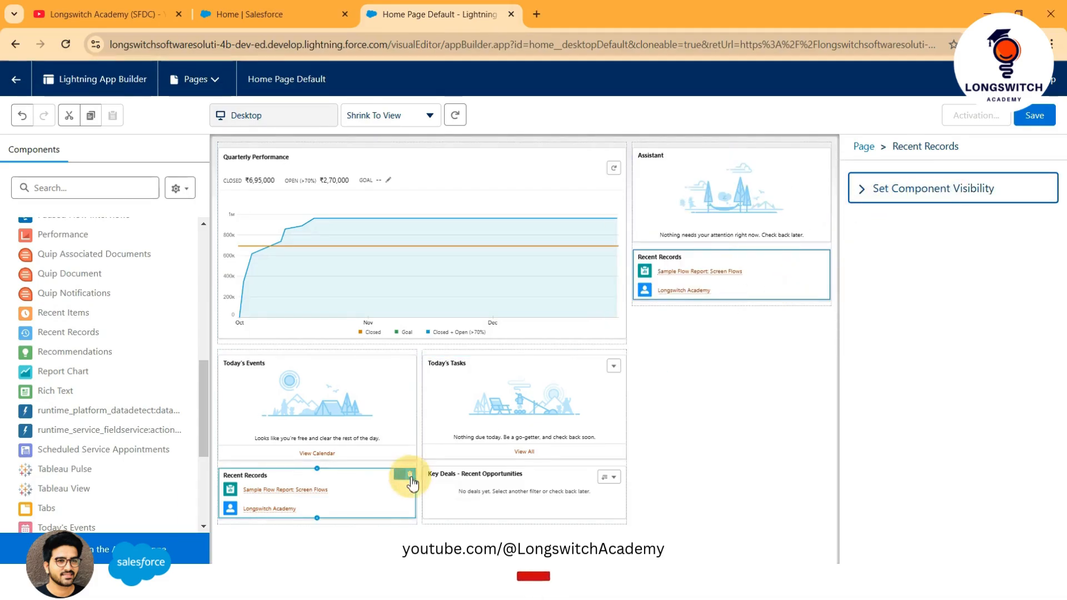
left_click(410, 476)
left_click(608, 480)
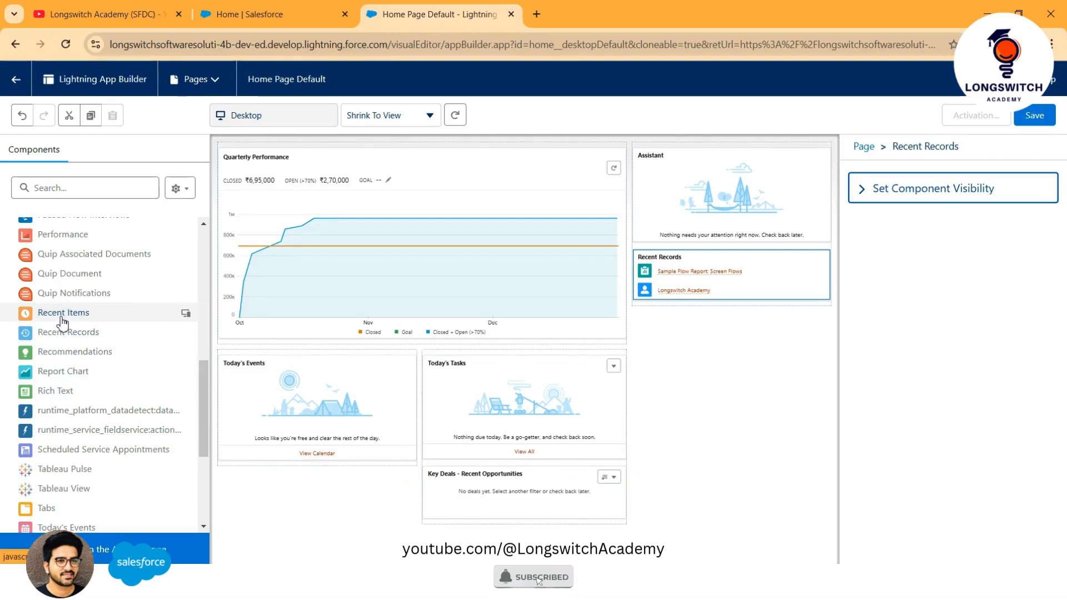
left_click_drag(62, 318, 239, 469)
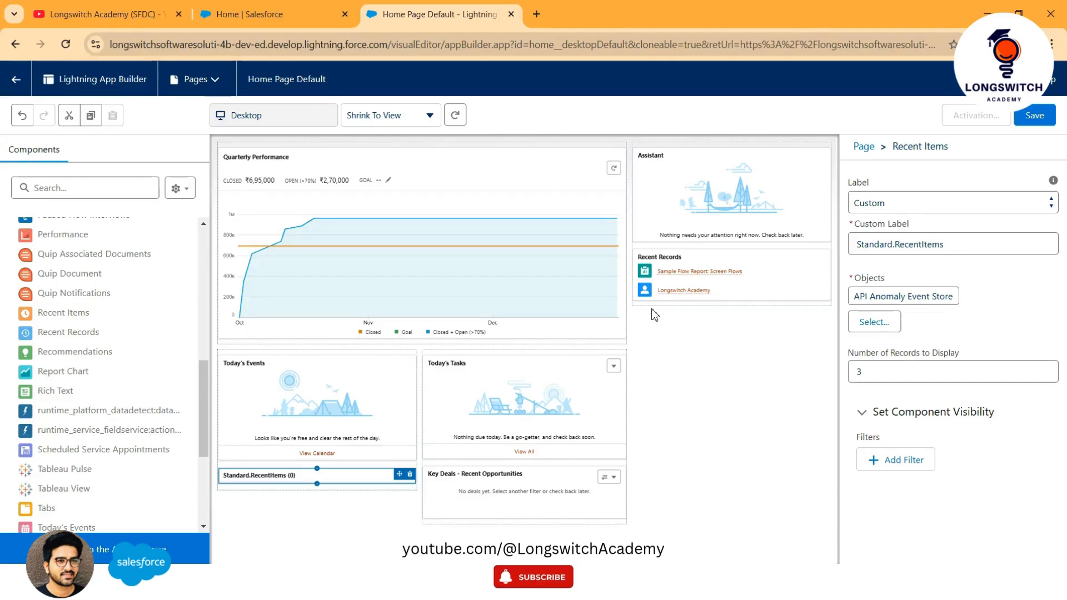
- Try a Dashboard component below Quarterly Performance, check its dashboard choices, and remove it
scroll(146, 392, "up", 2)
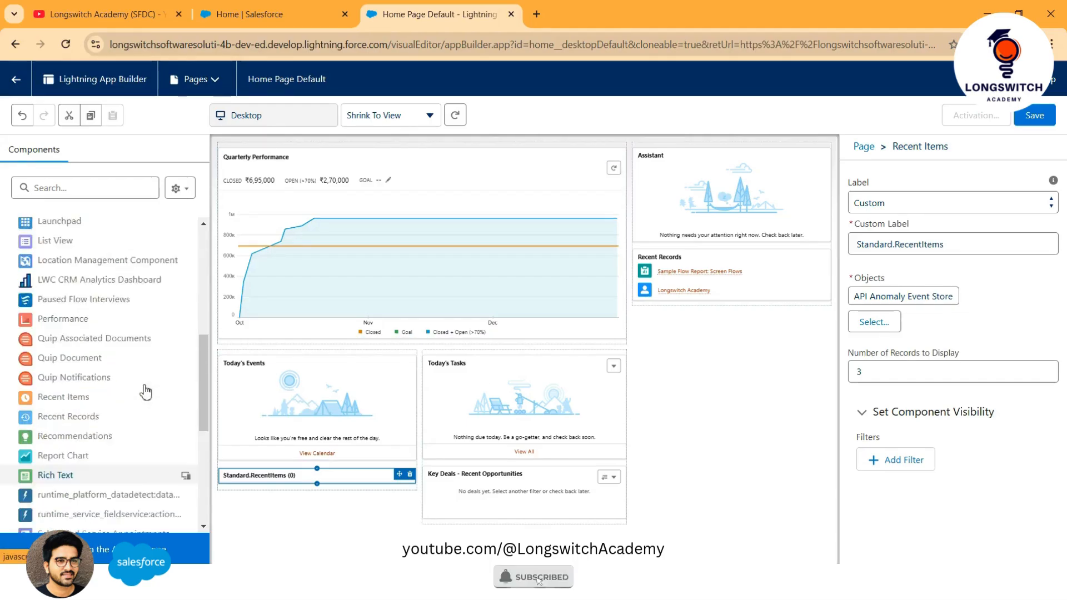
scroll(146, 393, "up", 3)
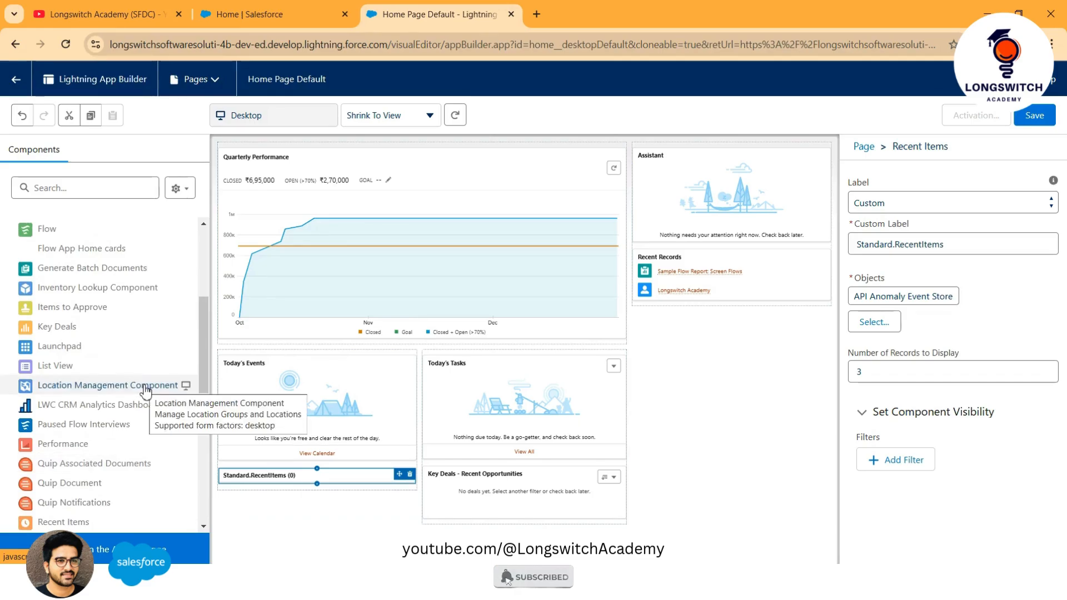
scroll(145, 393, "up", 3)
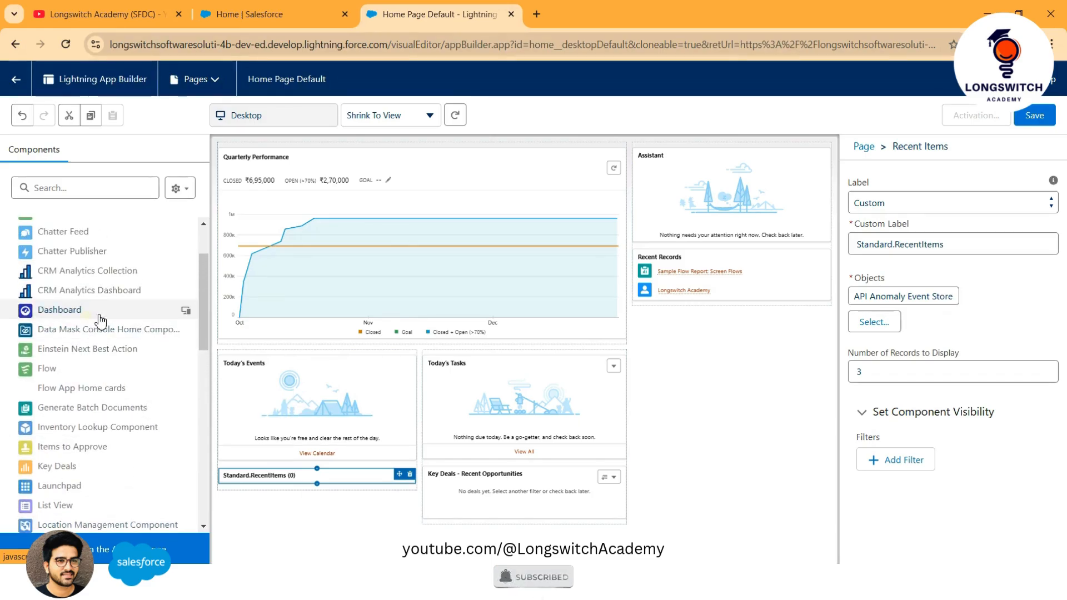
left_click_drag(100, 320, 509, 343)
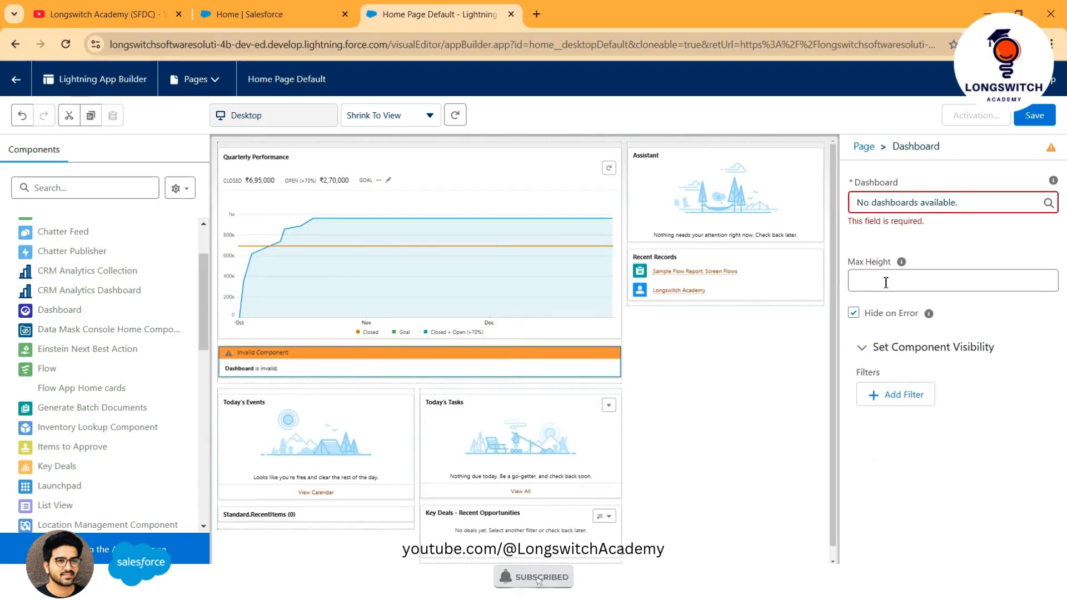
left_click(932, 204)
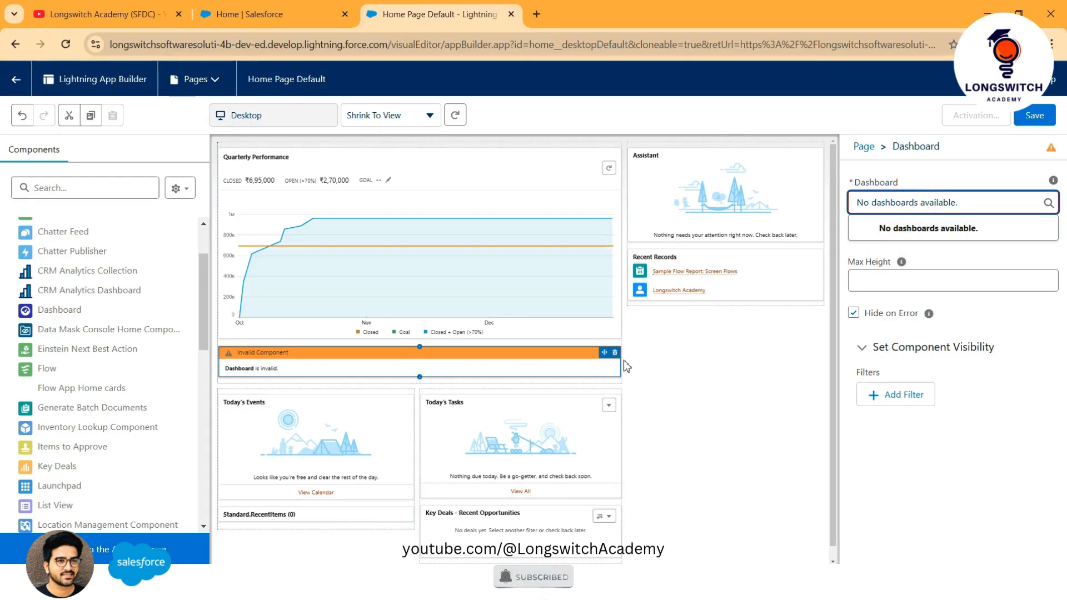
left_click(614, 352)
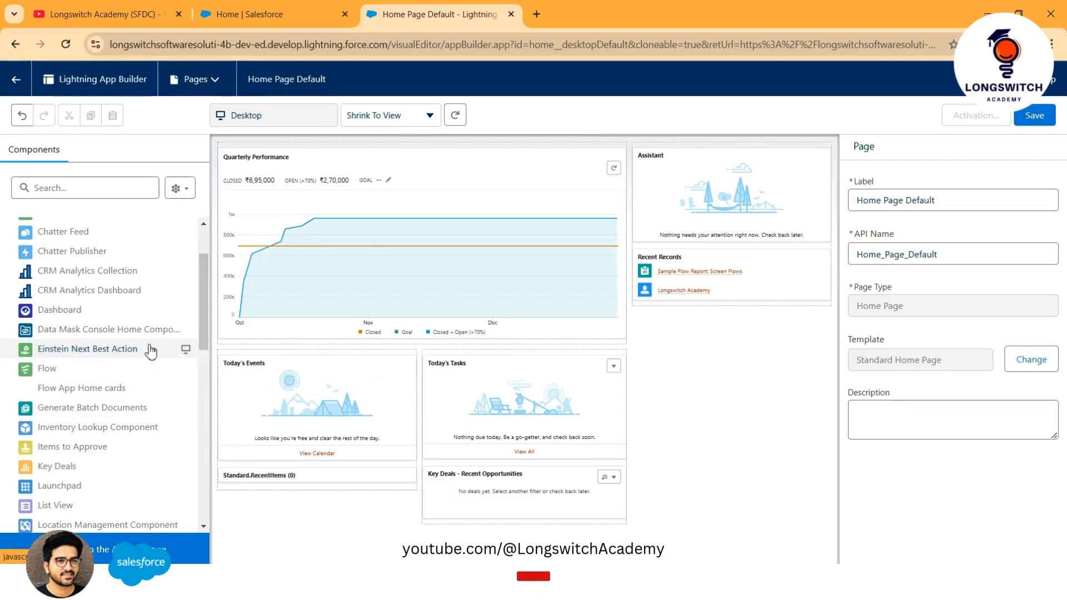
- Browse the standard components and place a List View component directly below Quarterly Performance
scroll(149, 350, "up", 2)
scroll(161, 371, "down", 3)
scroll(155, 381, "down", 2)
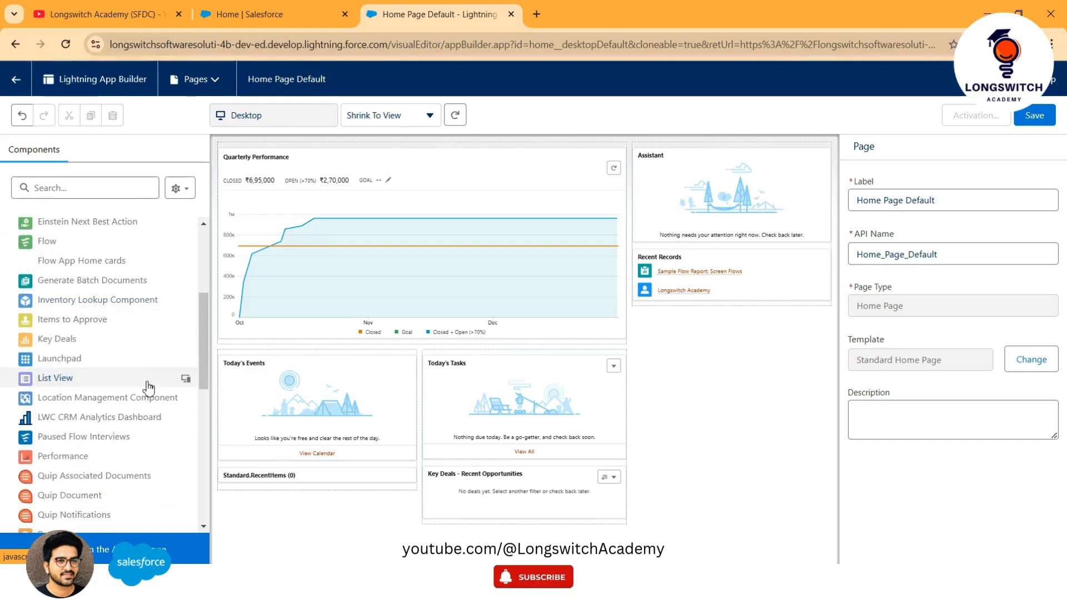
scroll(143, 389, "down", 4)
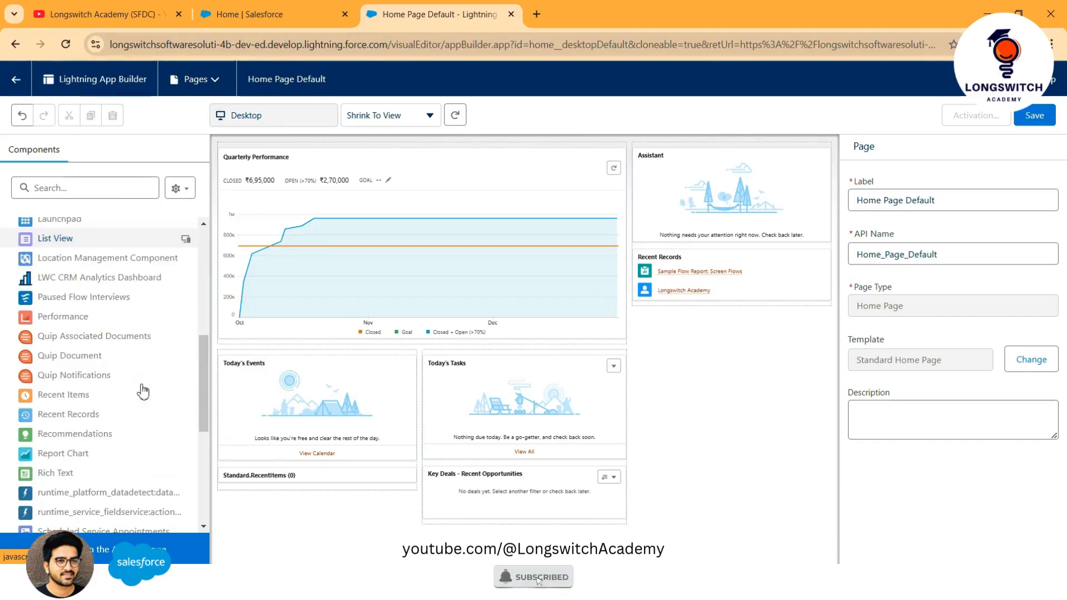
scroll(143, 389, "down", 2)
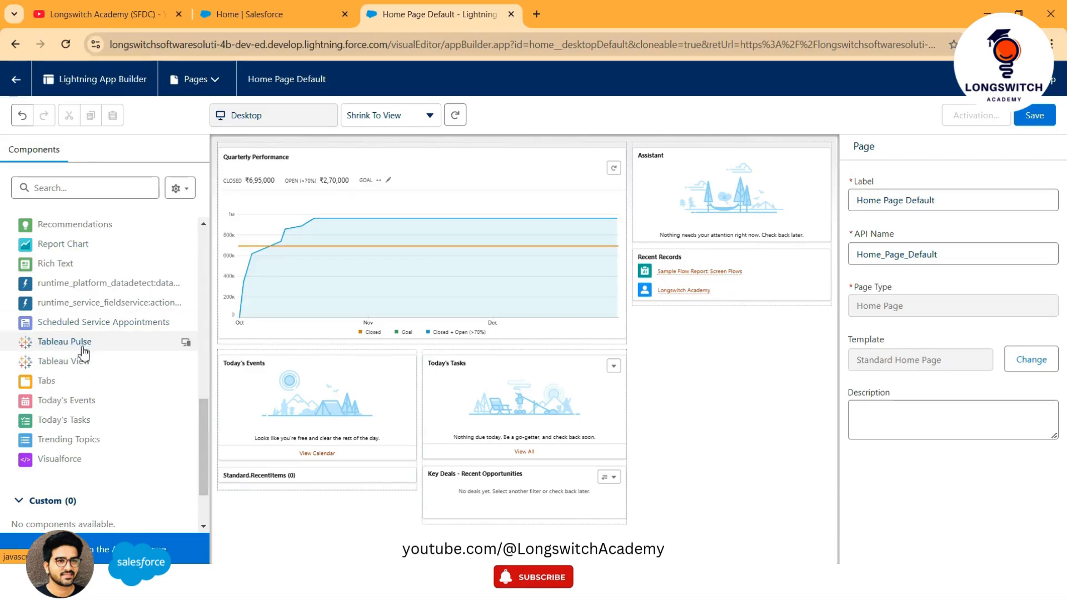
scroll(91, 350, "up", 5)
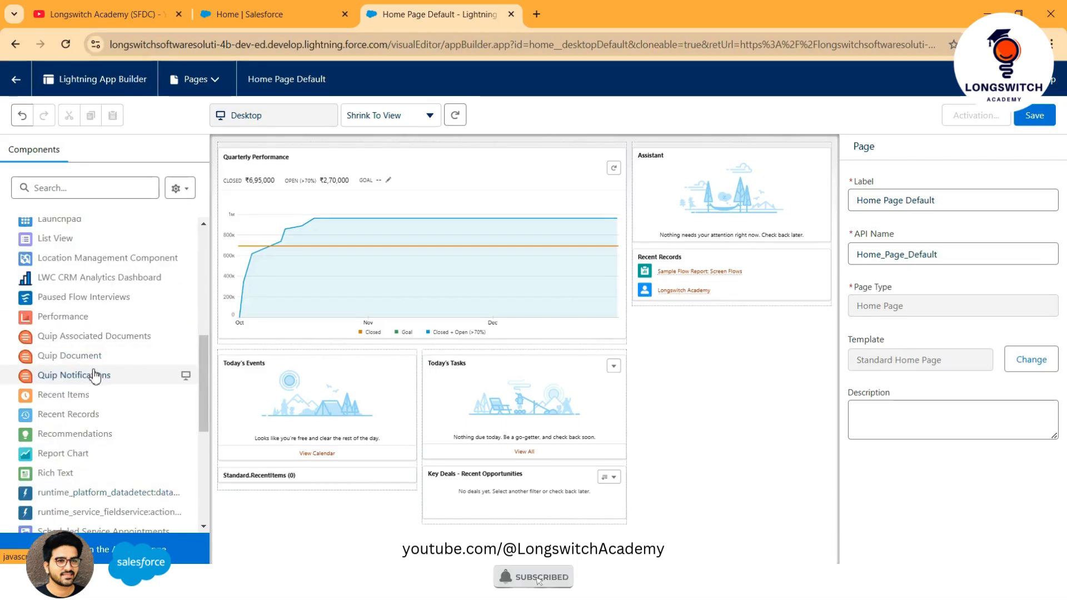
scroll(92, 367, "up", 3)
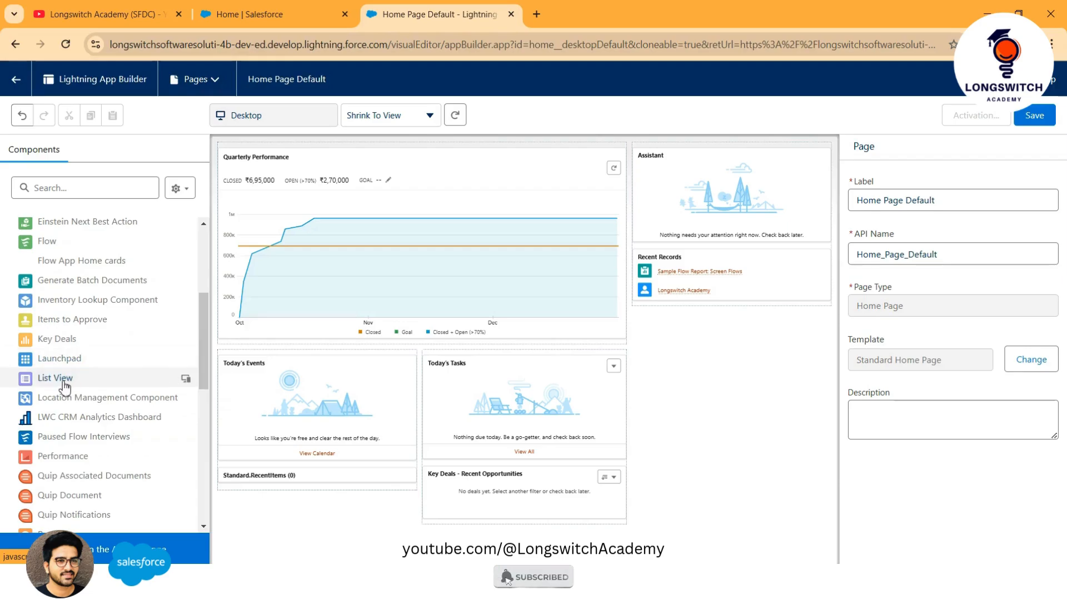
left_click_drag(64, 381, 354, 347)
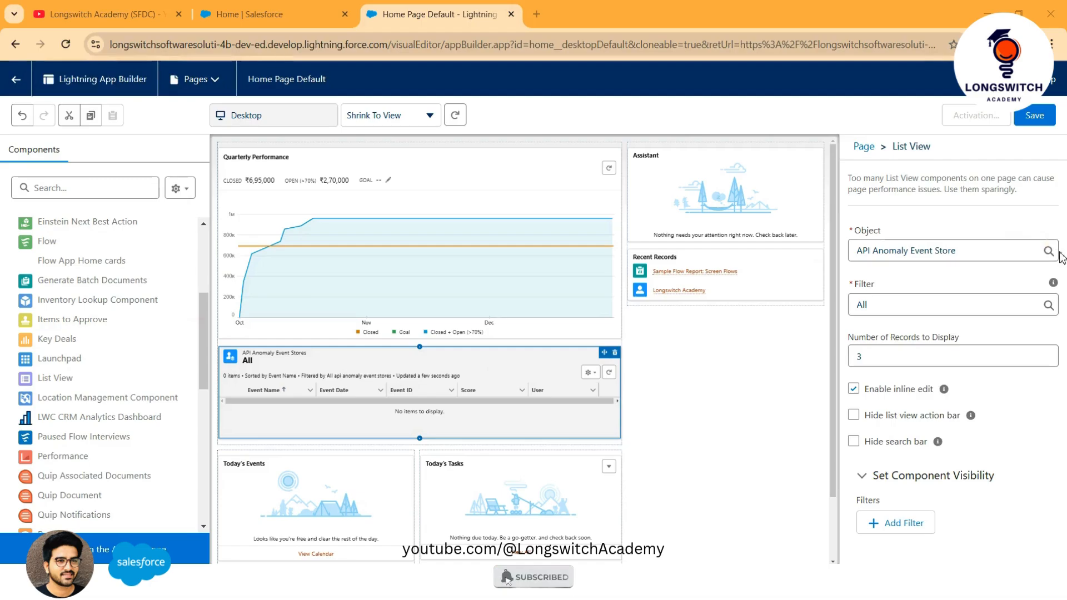
- Configure the List View component to use the Account object with the My Accounts filter
left_click(1039, 245)
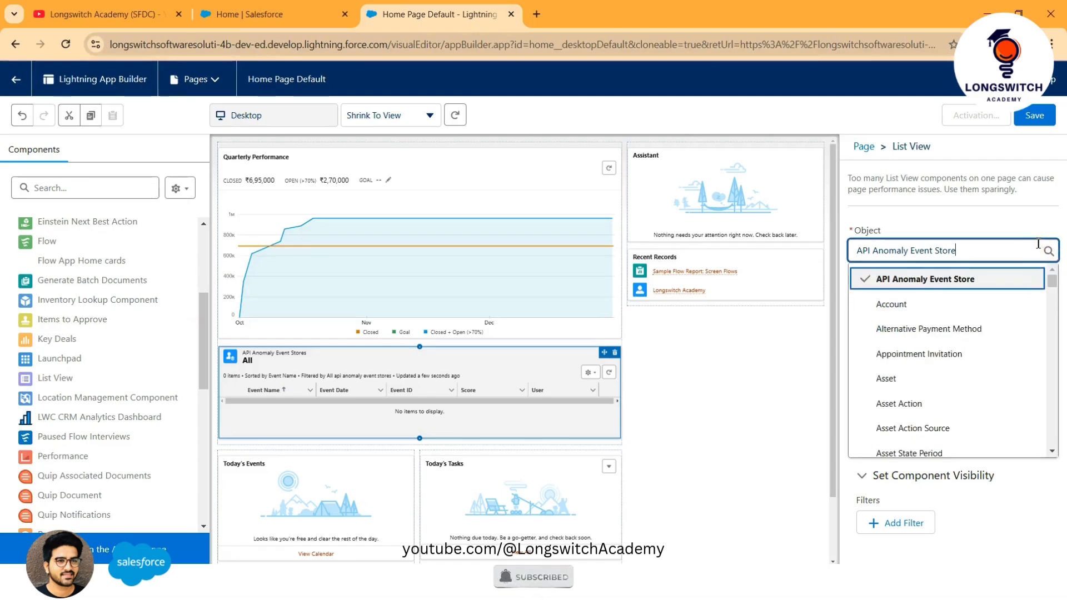
key("ctrl+a")
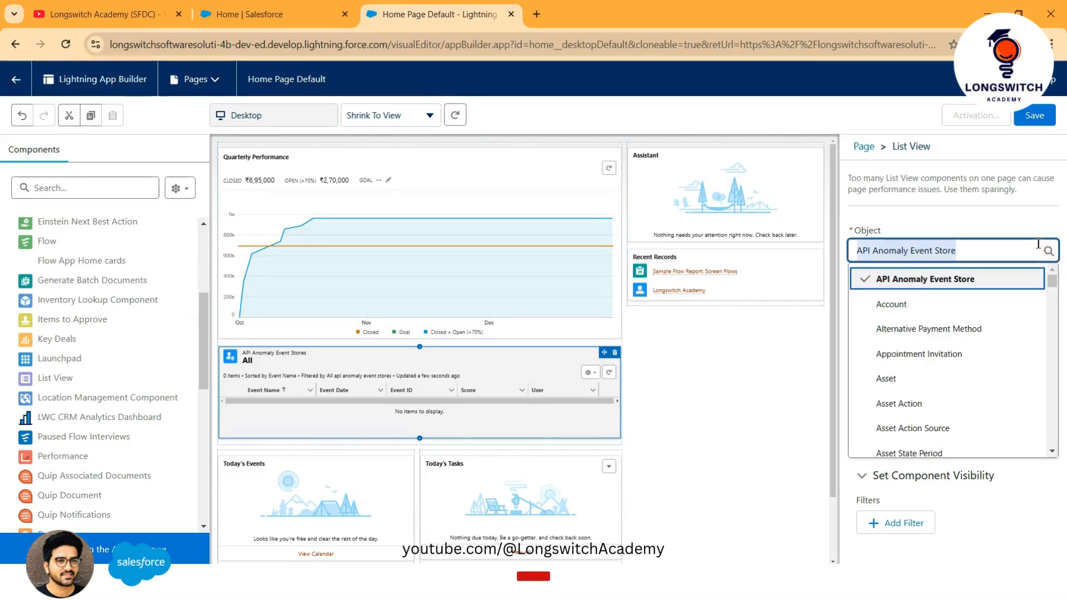
type("acc")
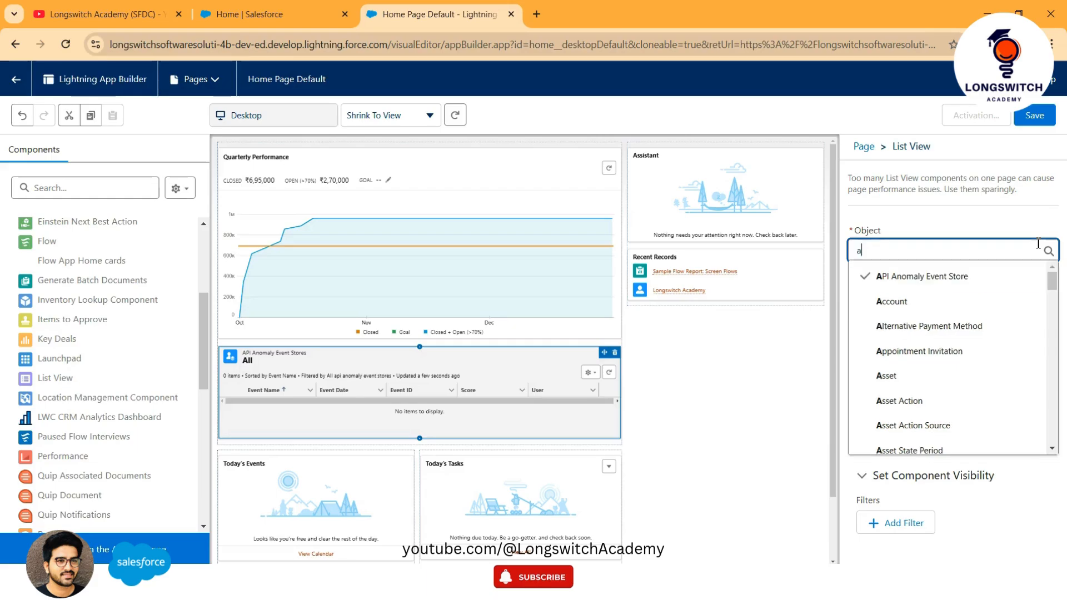
left_click(914, 303)
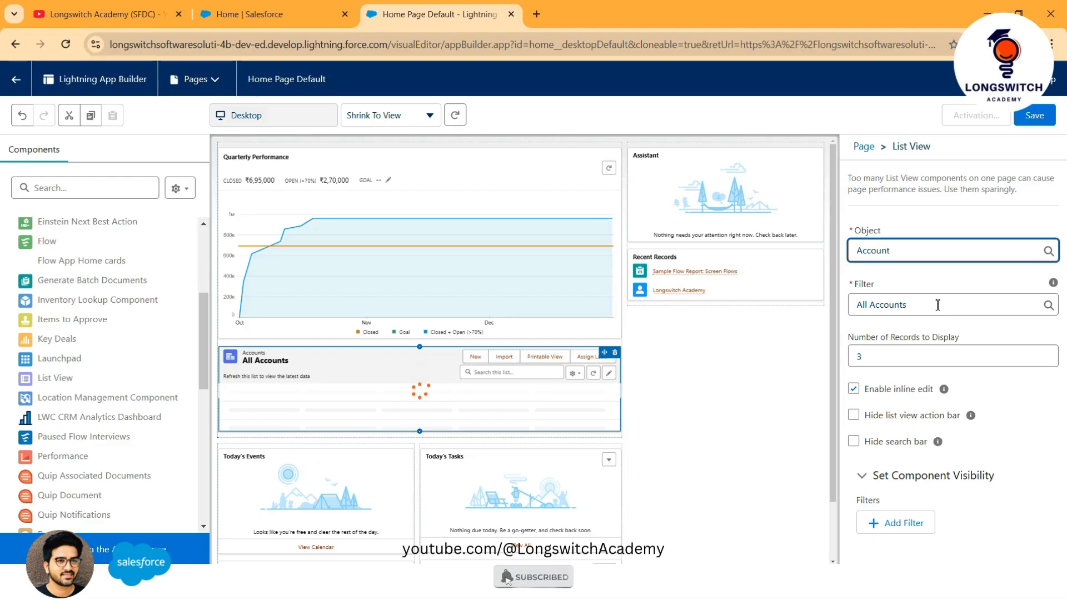
left_click(938, 304)
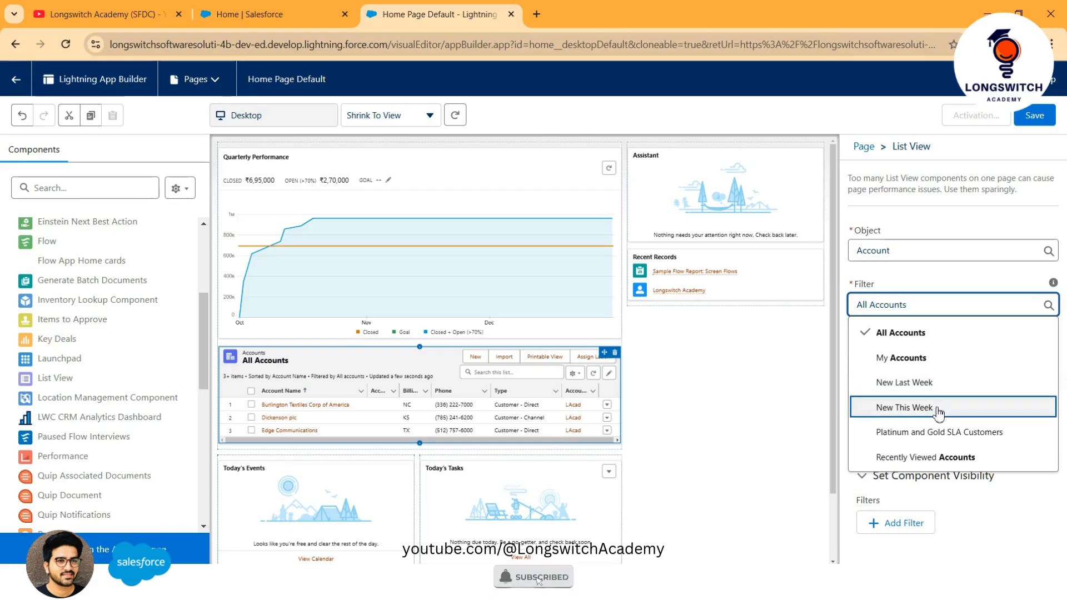
left_click(938, 358)
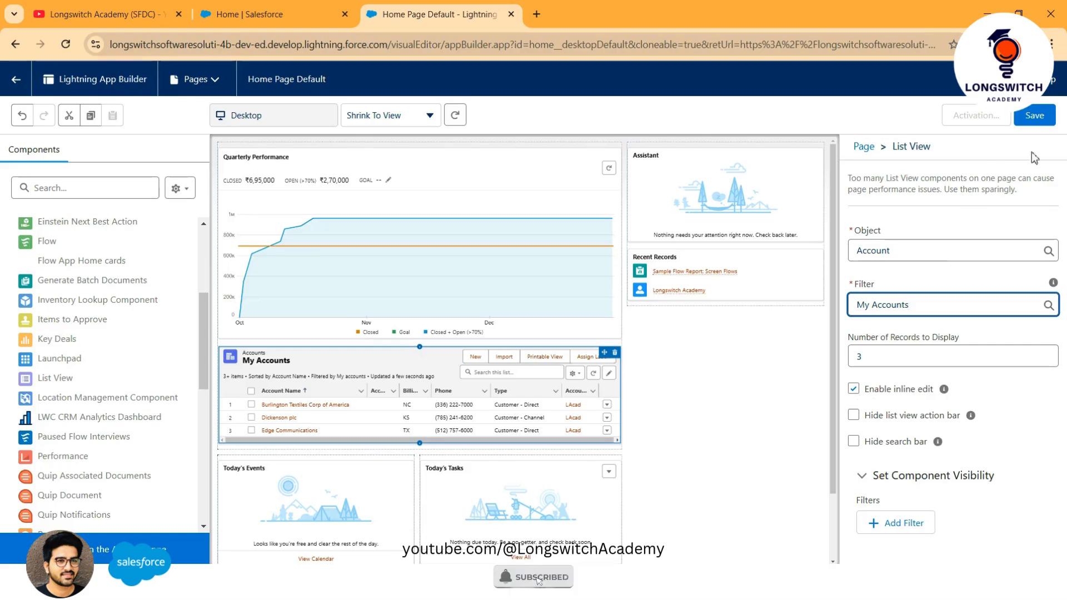
- Save the Home page, activate it as the org default, and save the page again
left_click(1034, 121)
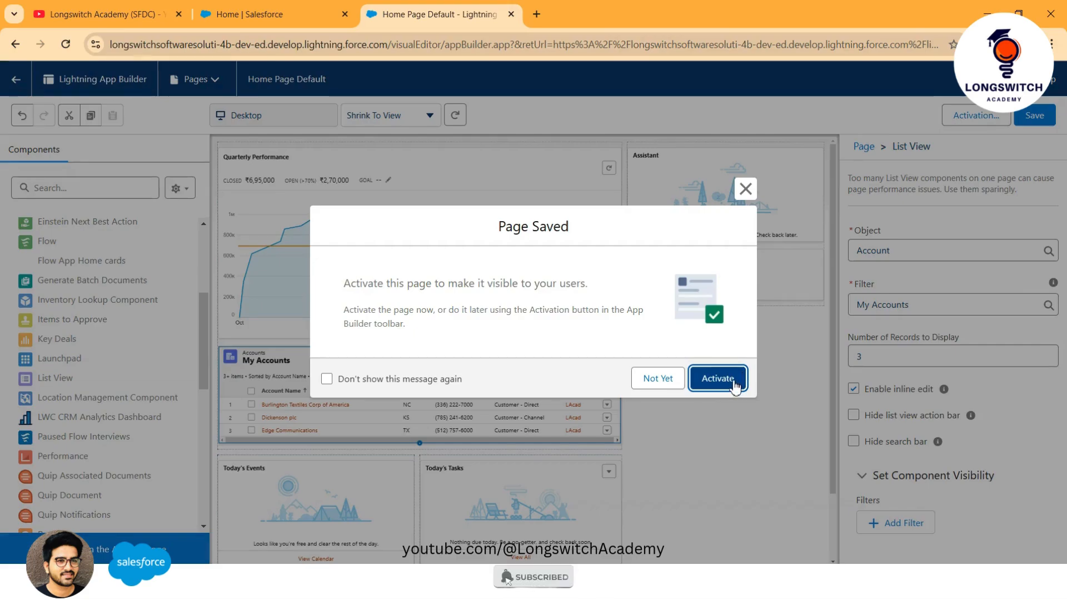
left_click(733, 382)
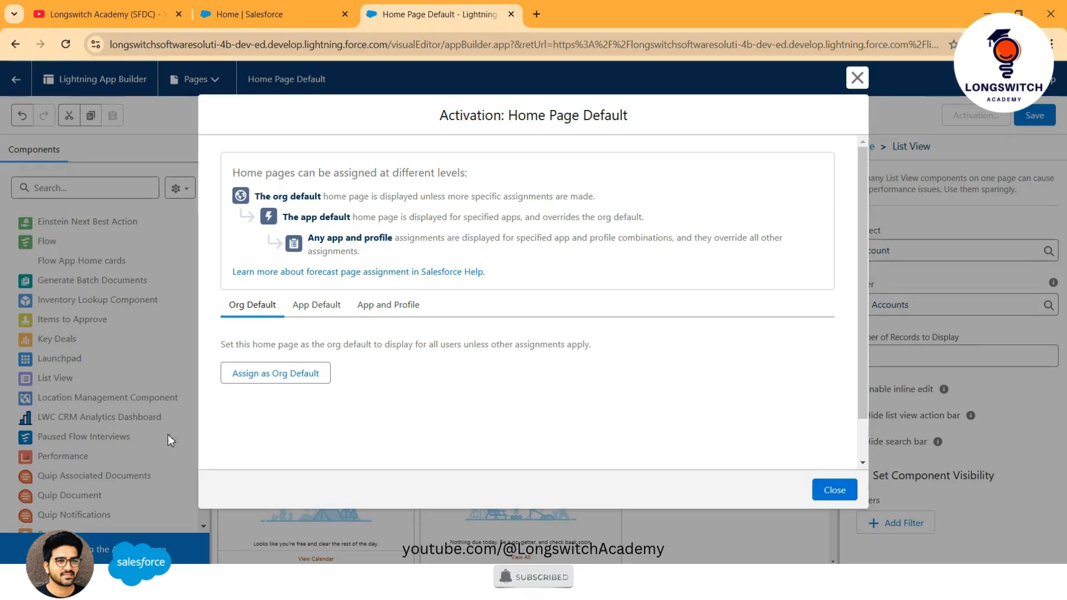
left_click(250, 372)
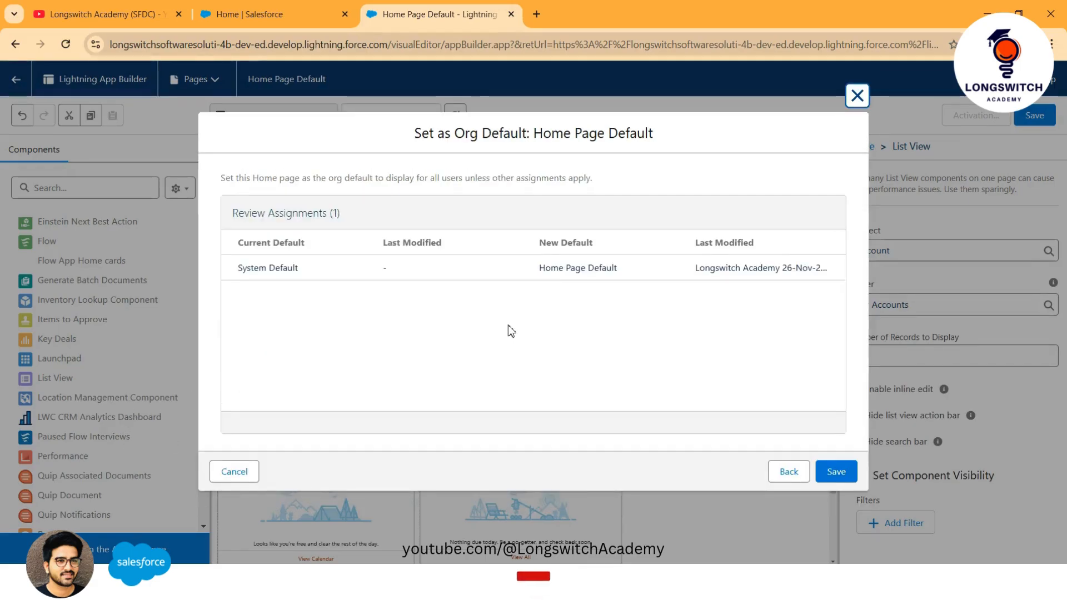
left_click(834, 473)
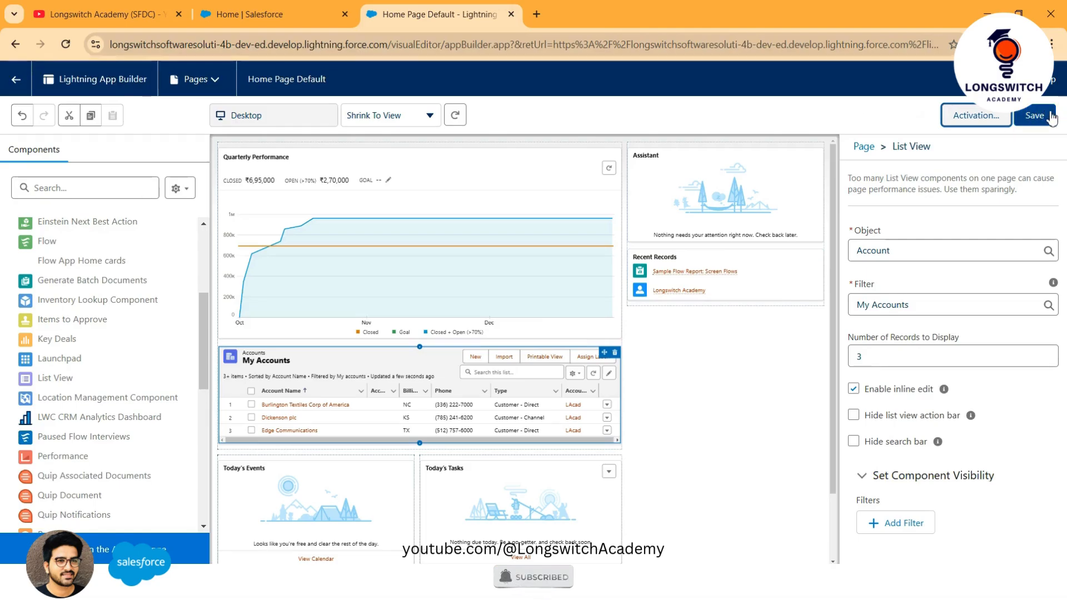
left_click(1035, 123)
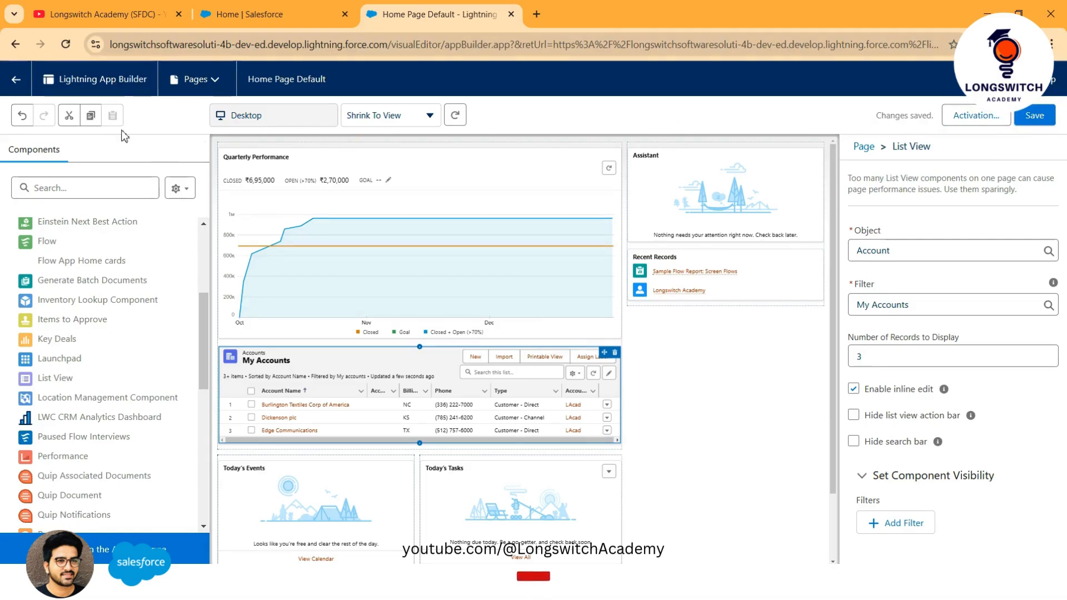
- Return to the Sales Home page and examine the placement of the My Accounts list, Recent Items and Recent Records
left_click(15, 85)
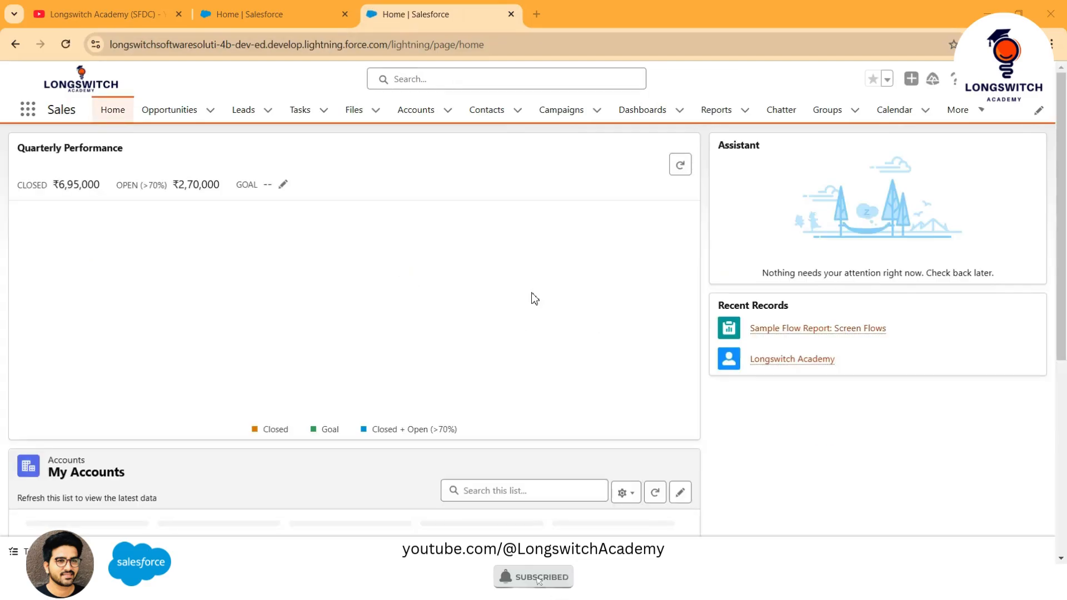
scroll(221, 383, "down", 4)
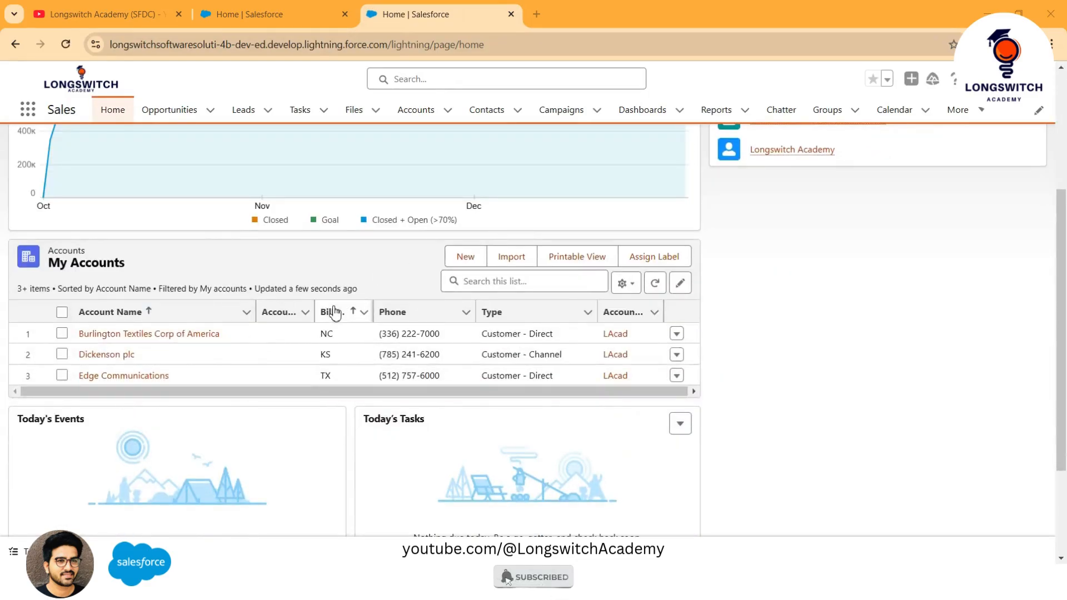
scroll(333, 316, "up", 2)
scroll(300, 361, "down", 2)
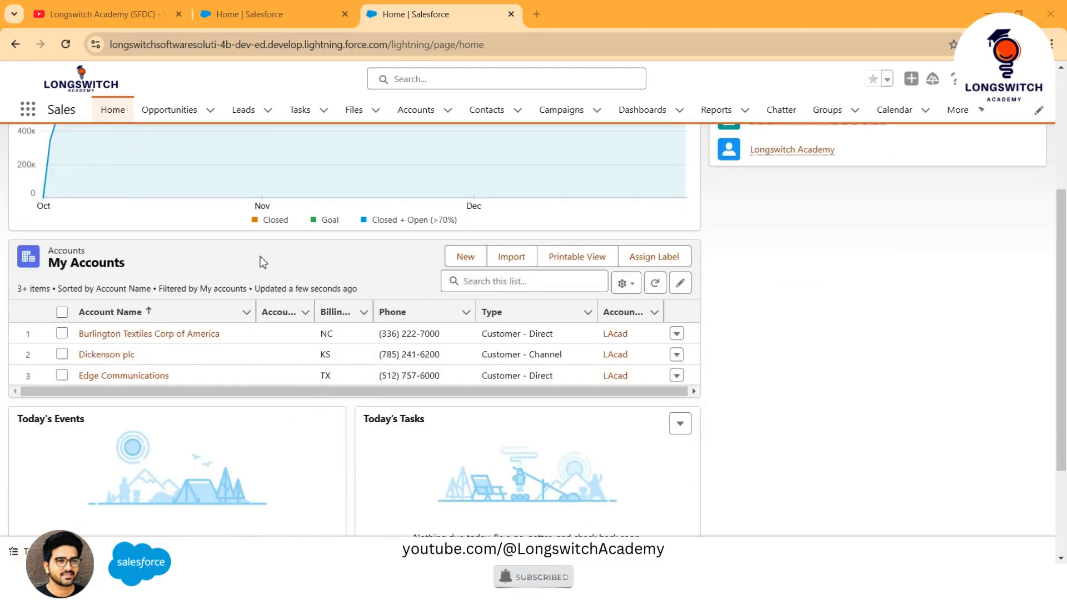
scroll(261, 266, "down", 3)
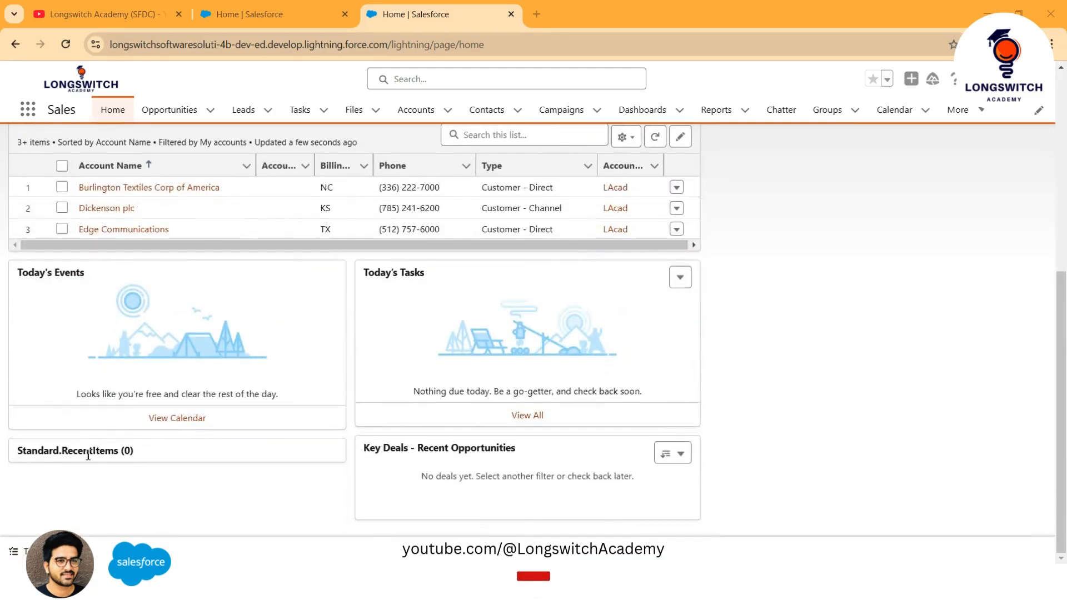
scroll(389, 405, "up", 5)
scroll(592, 361, "up", 1)
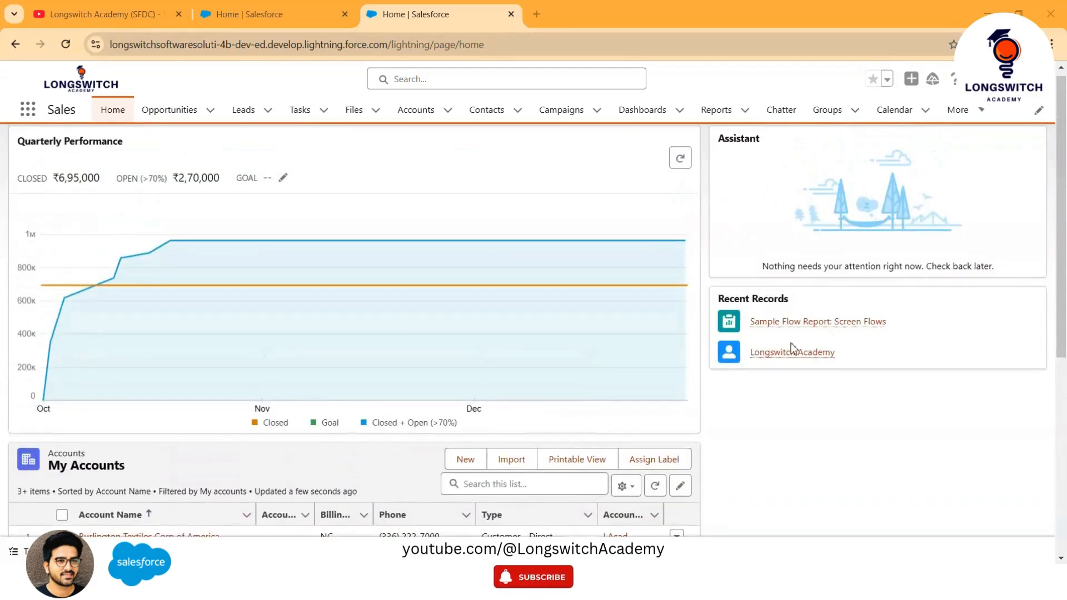
scroll(852, 308, "down", 6)
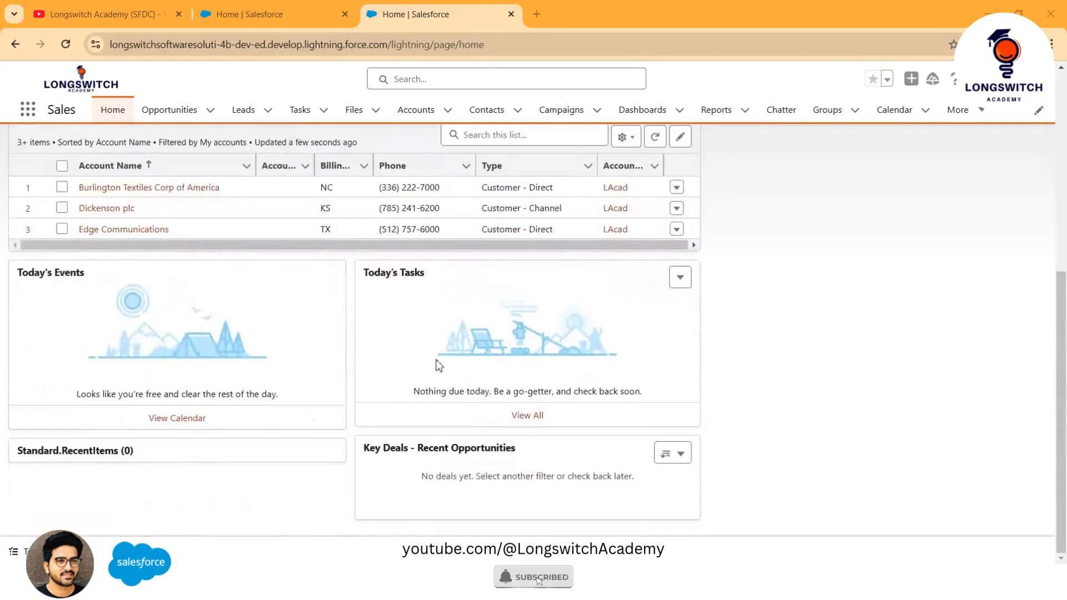
scroll(907, 244, "up", 5)
scroll(907, 245, "up", 1)
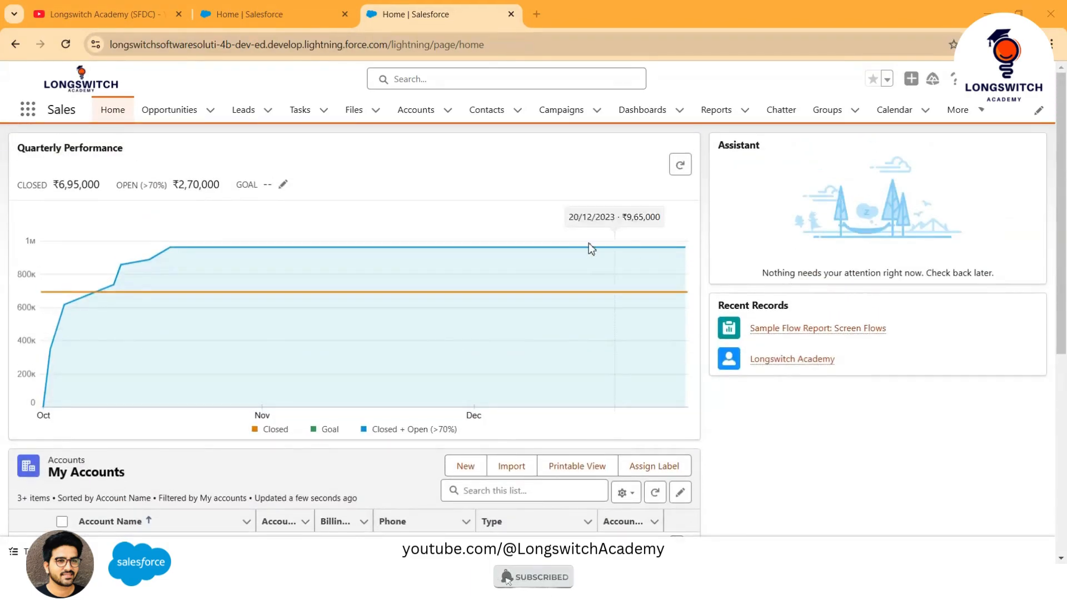